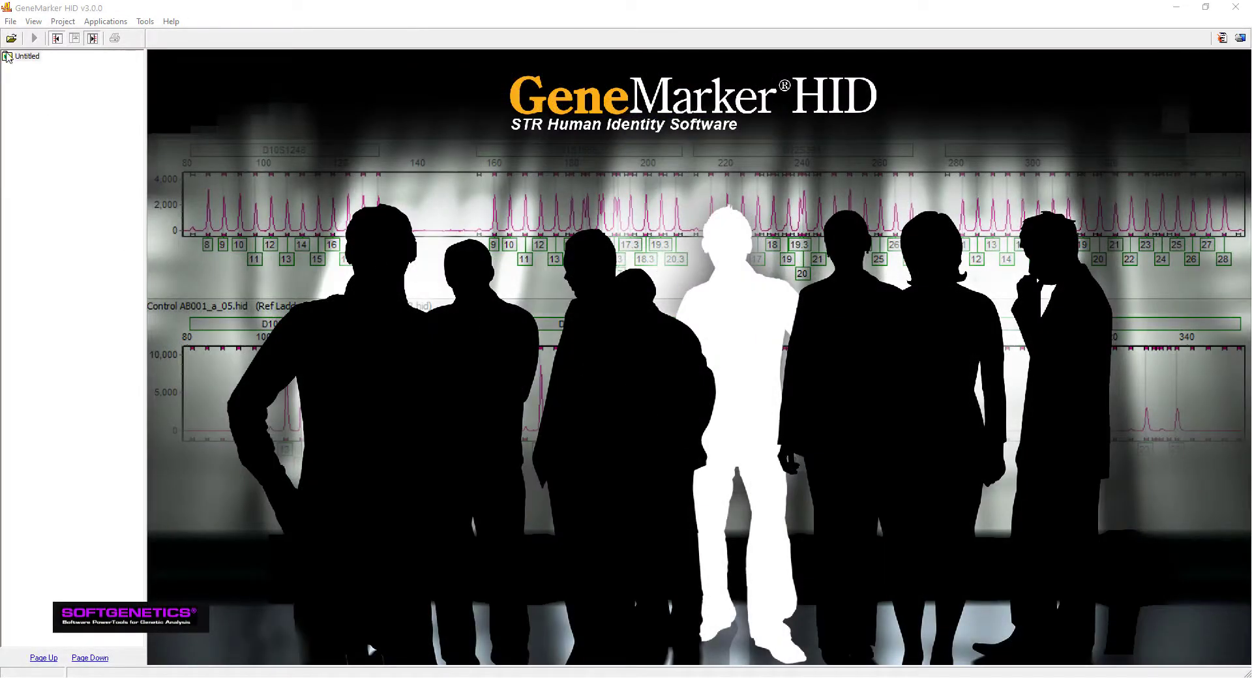
# Add every file in the PAT_1_7_data folder (PAT trio .fsa samples plus ladder) to the project
pyautogui.click(10, 38)
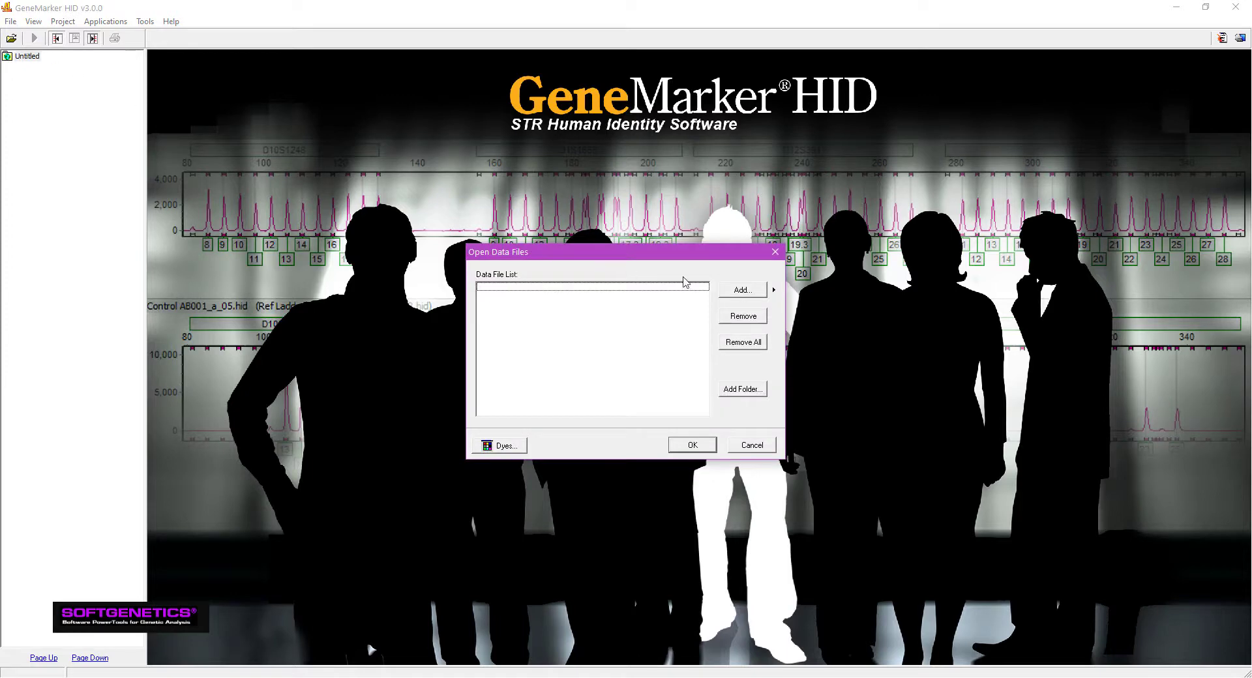
pyautogui.click(728, 290)
pyautogui.doubleClick(543, 207)
pyautogui.click(544, 207)
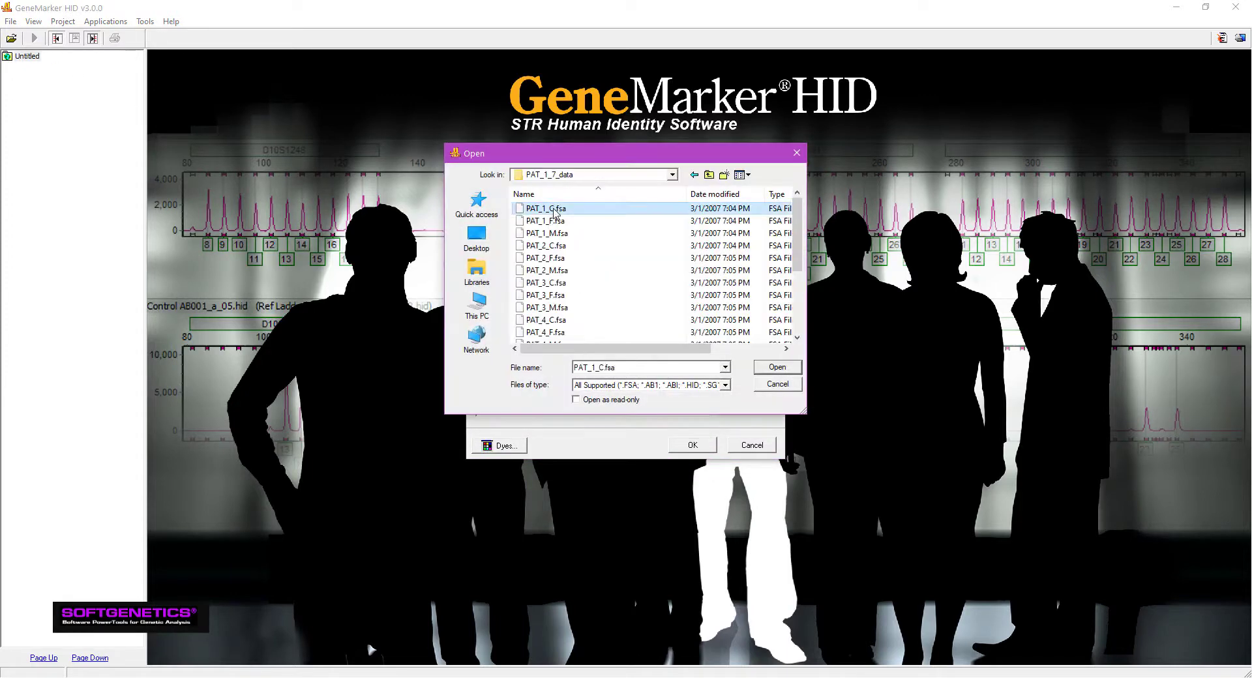
pyautogui.hotkey('ctrl', 'a')
pyautogui.click(773, 366)
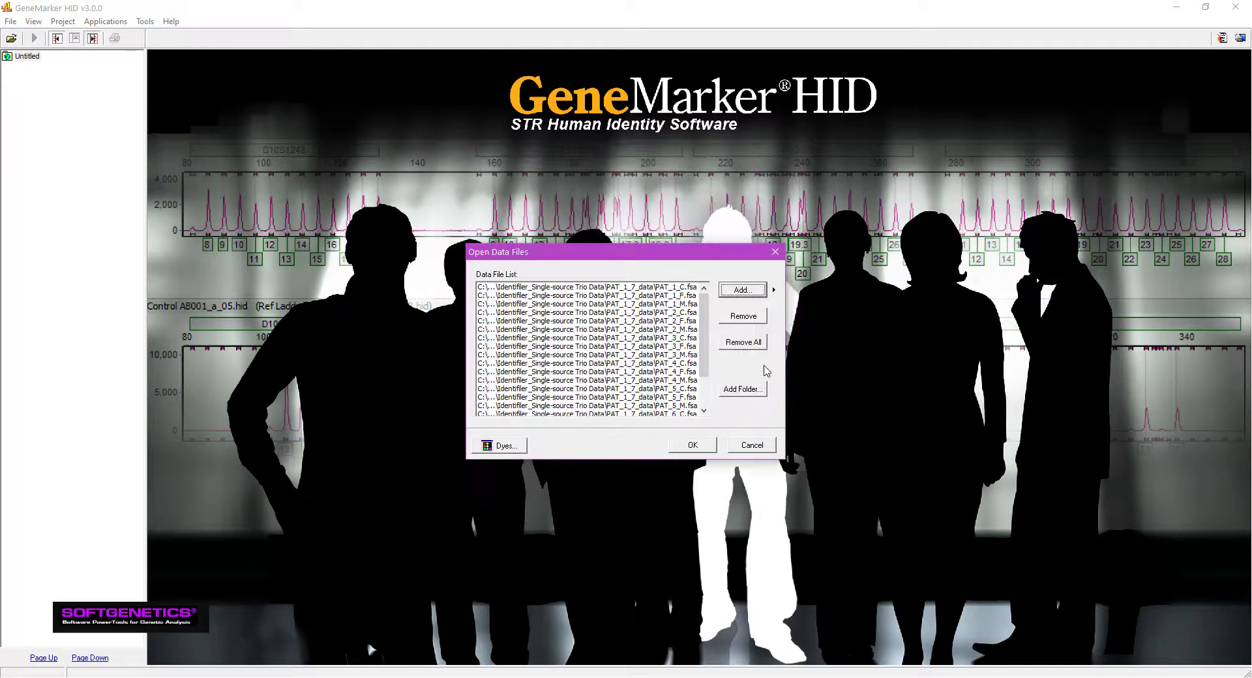
pyautogui.click(693, 444)
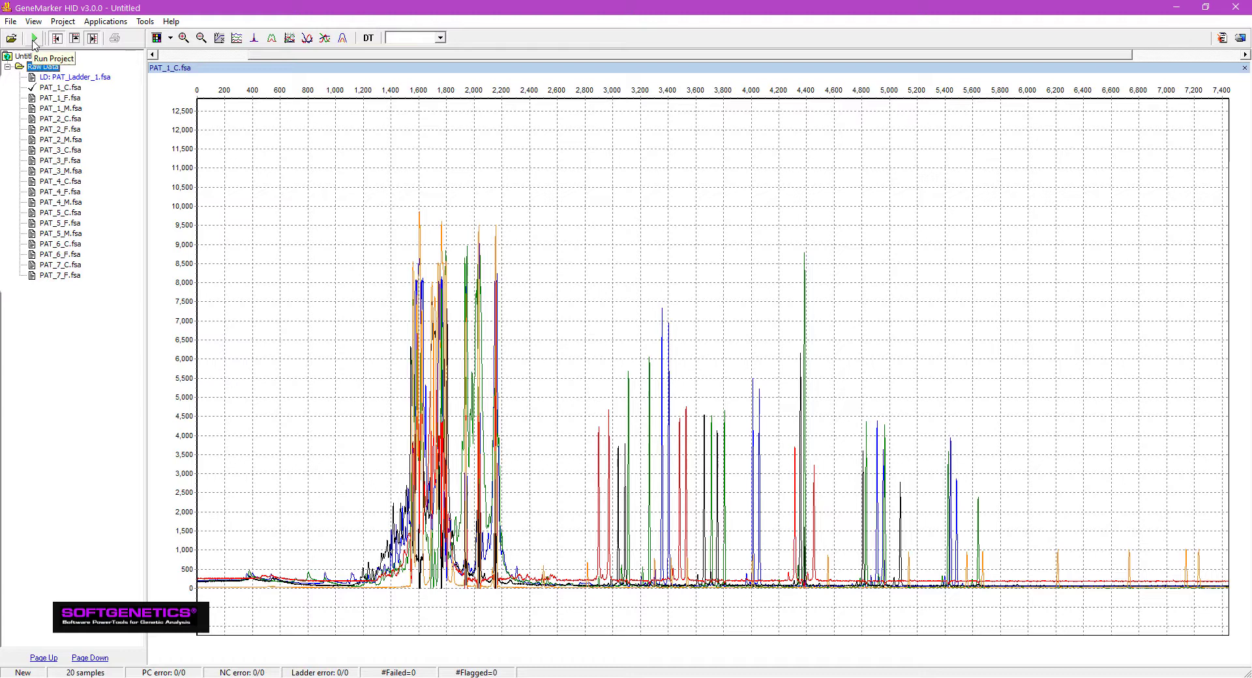
# Run the Identifiler template analysis on all 20 loaded samples with default processing settings
pyautogui.click(63, 21)
pyautogui.click(72, 37)
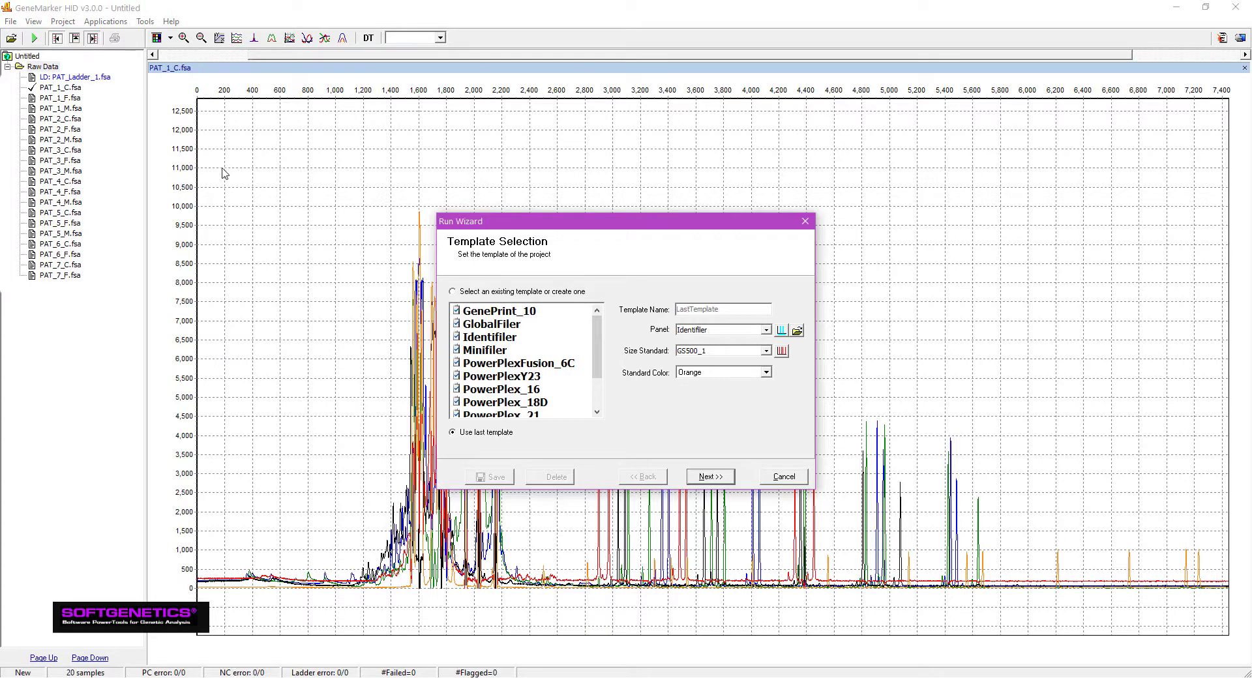
pyautogui.click(469, 338)
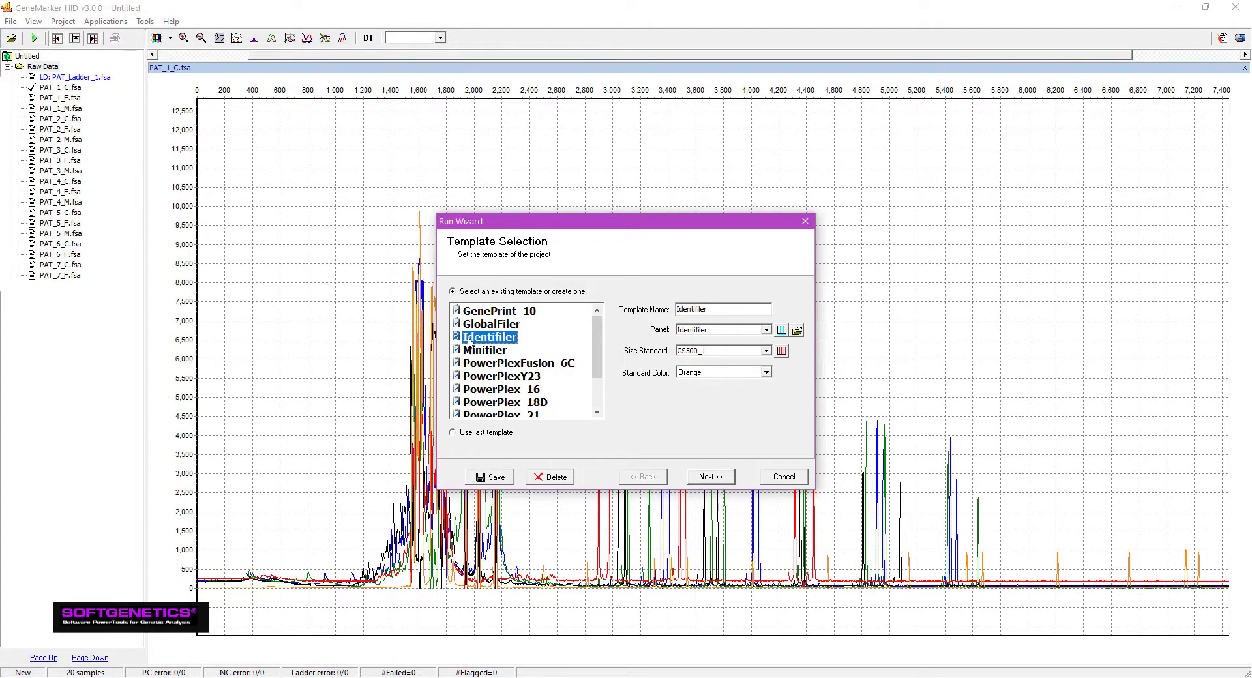
pyautogui.click(702, 479)
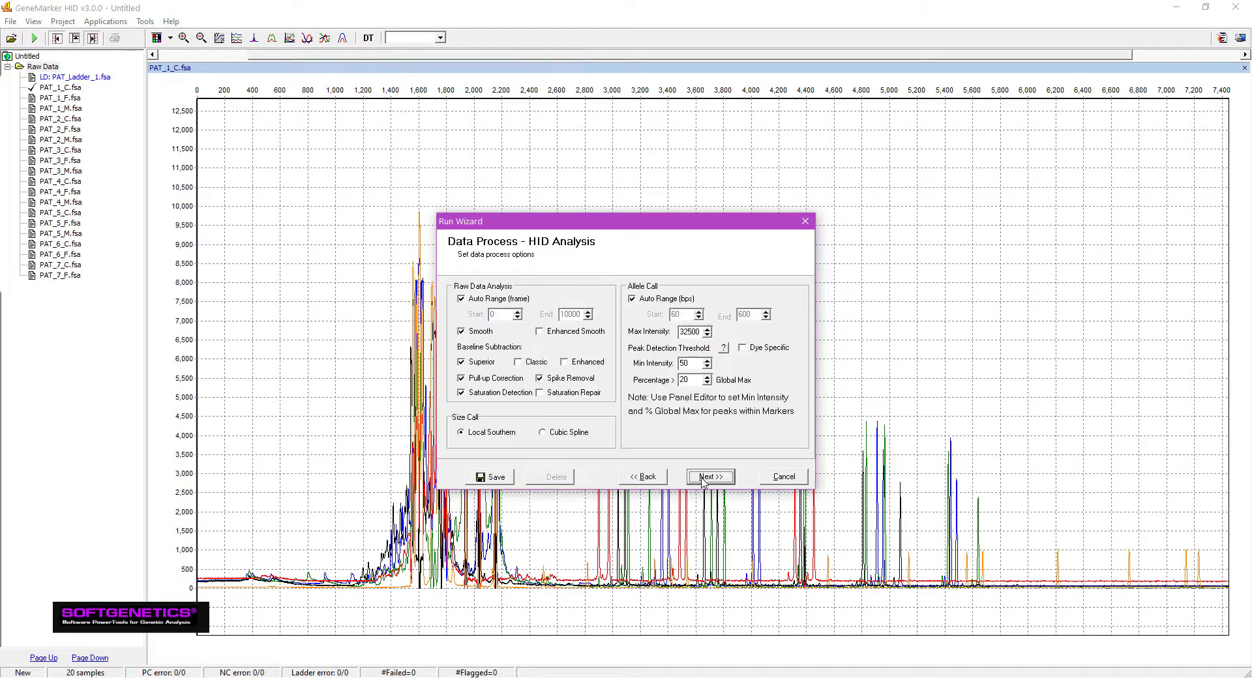
pyautogui.click(702, 478)
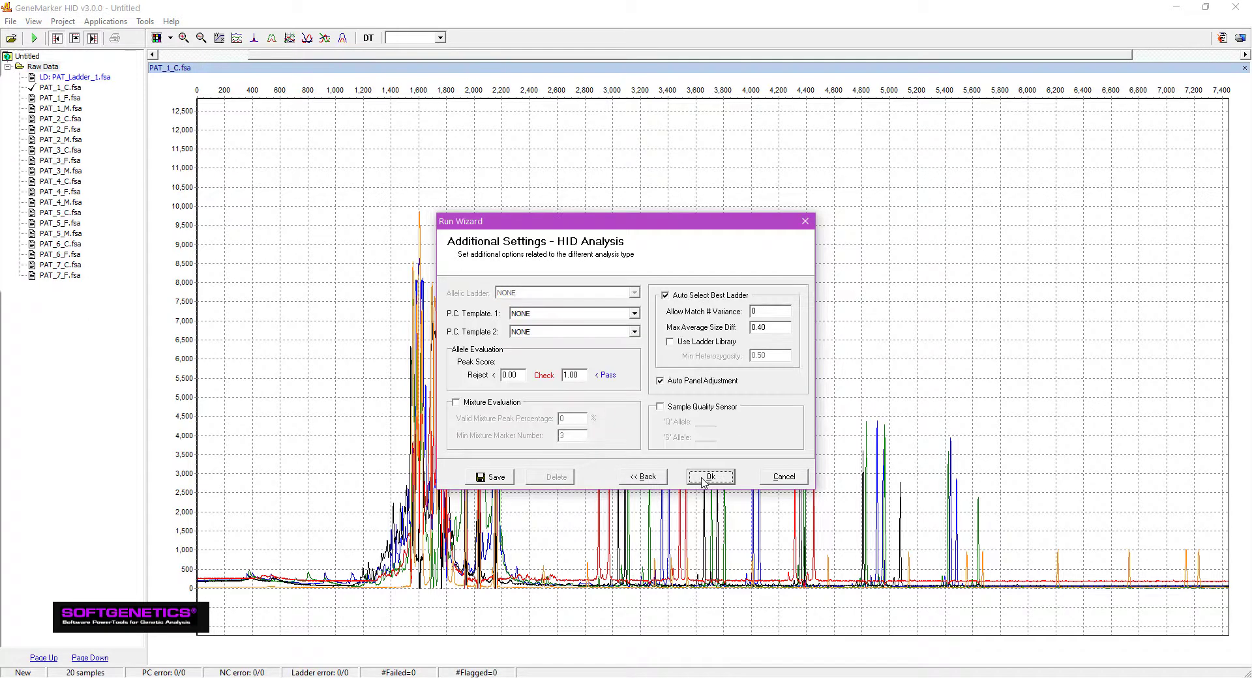
pyautogui.click(710, 476)
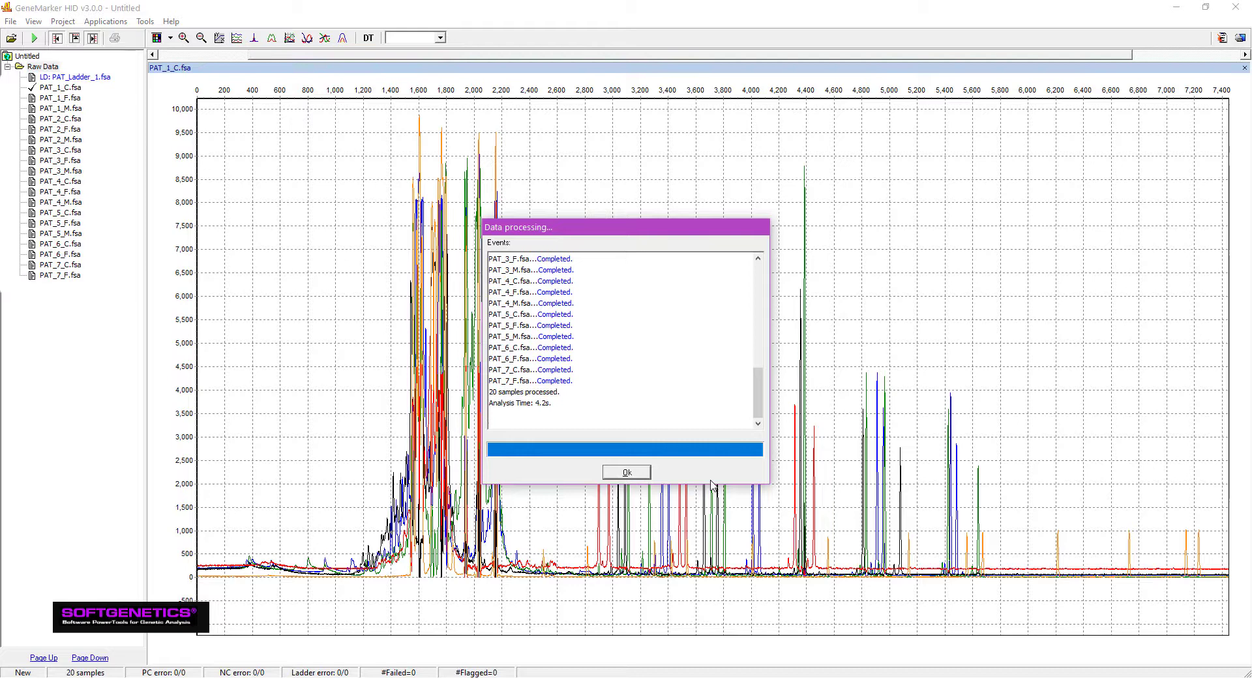
# Close the processing summary and display PAT_1_C.fsa's green-dye markers
pyautogui.click(639, 473)
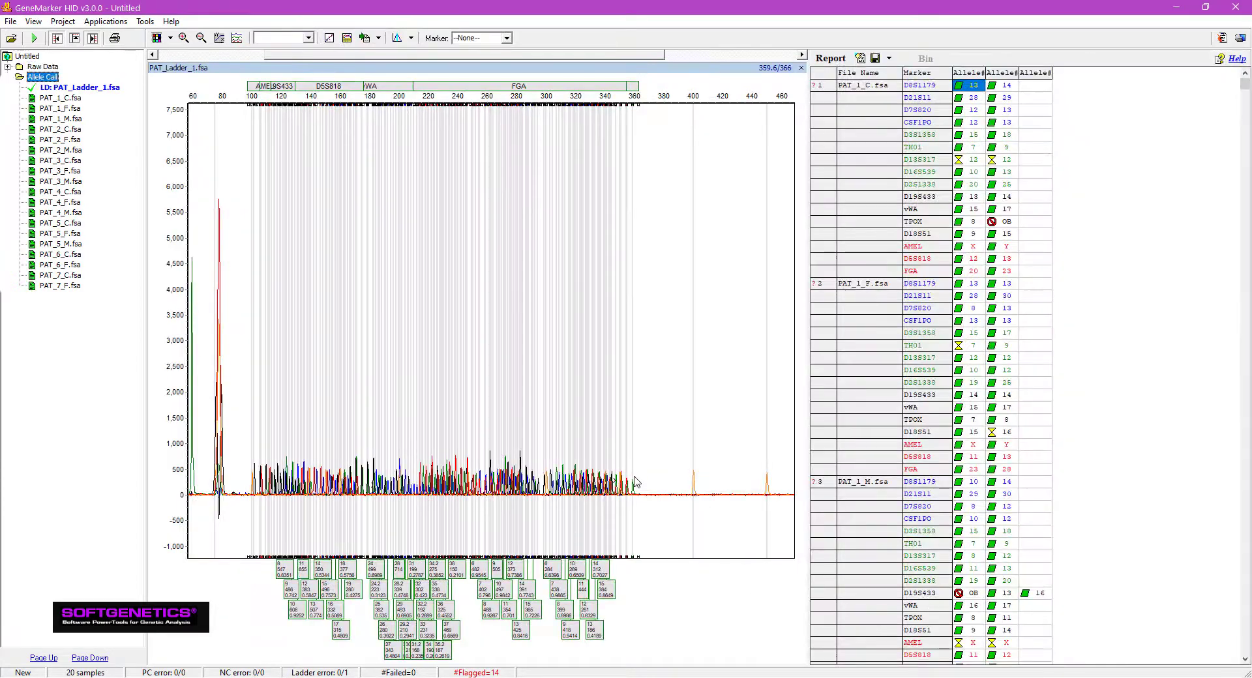
pyautogui.click(62, 89)
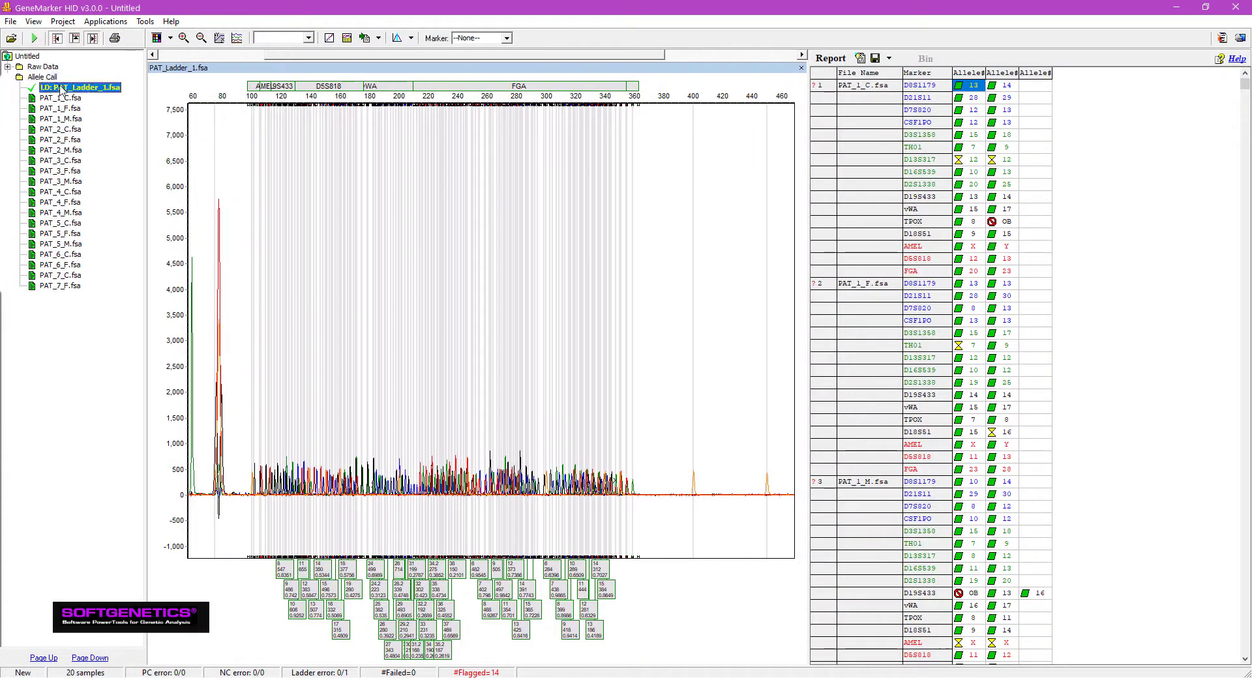
pyautogui.click(59, 98)
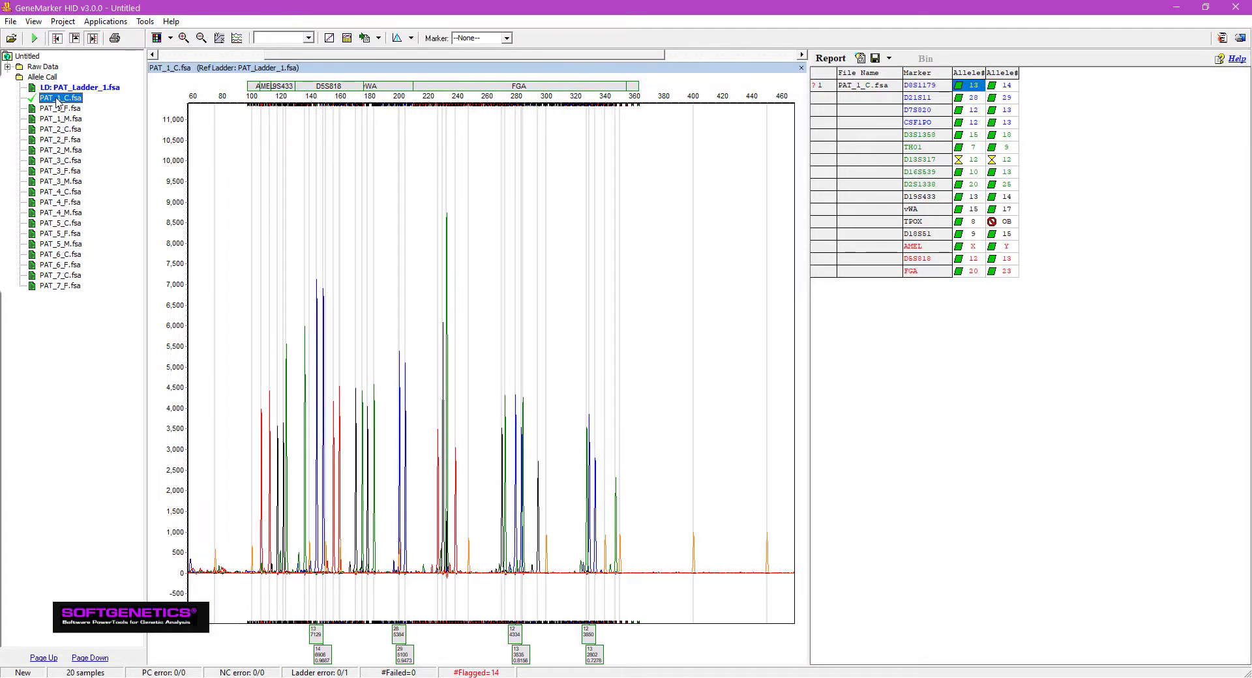
pyautogui.click(158, 39)
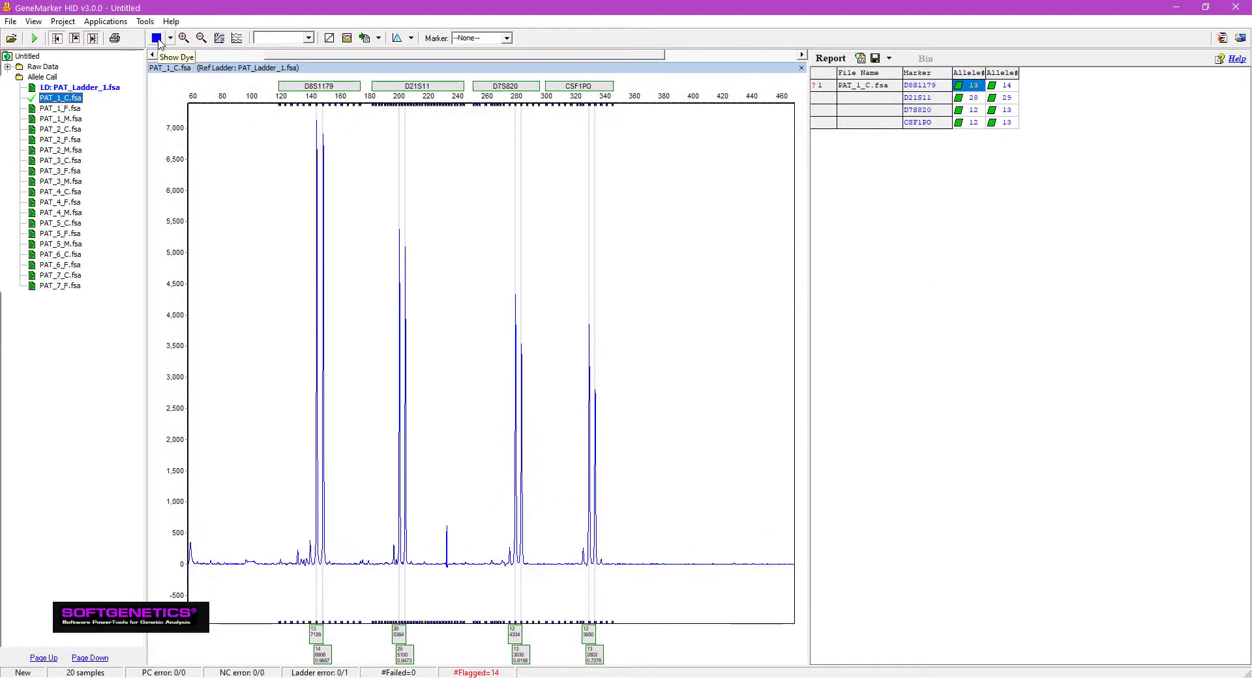
pyautogui.click(158, 40)
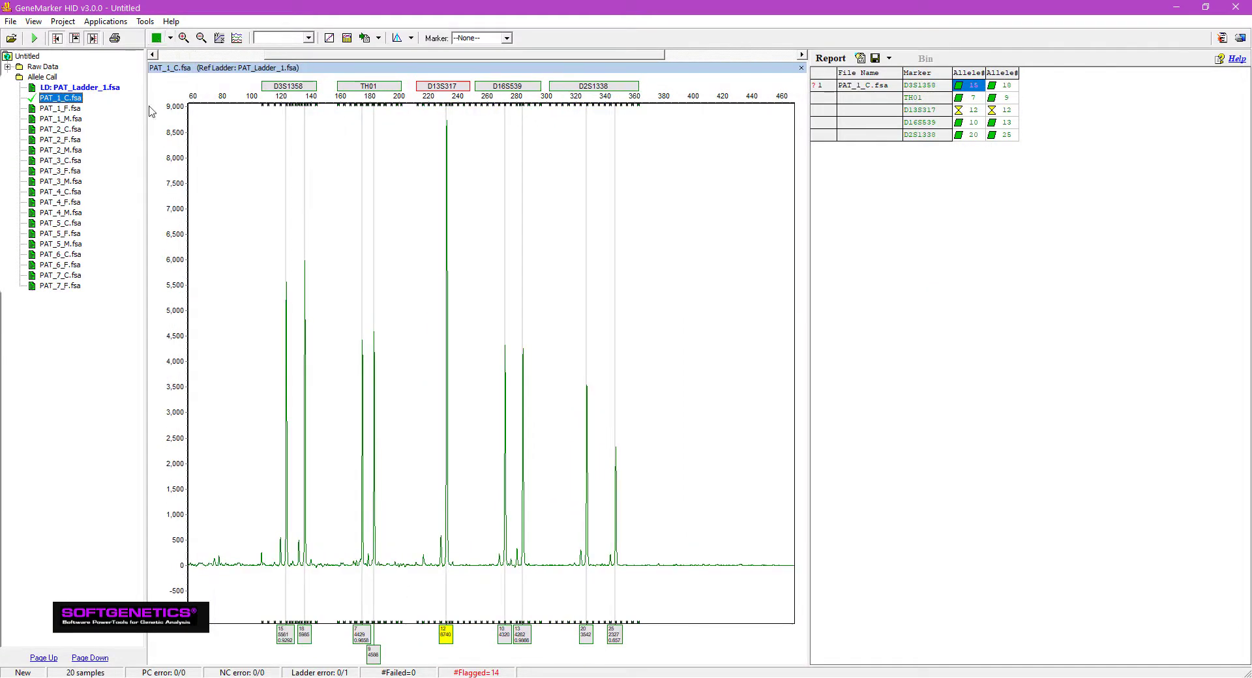
# Confirm the saturated D13S317 allele 12 call in the peak table
pyautogui.click(447, 634)
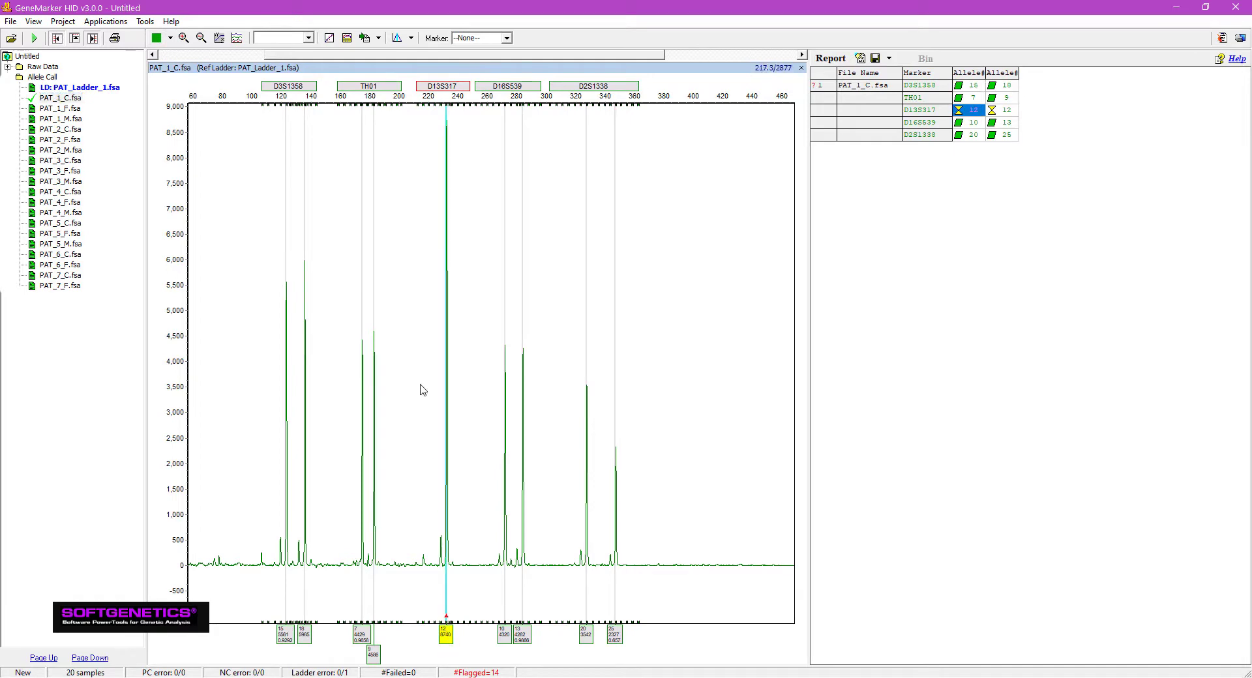
pyautogui.click(348, 39)
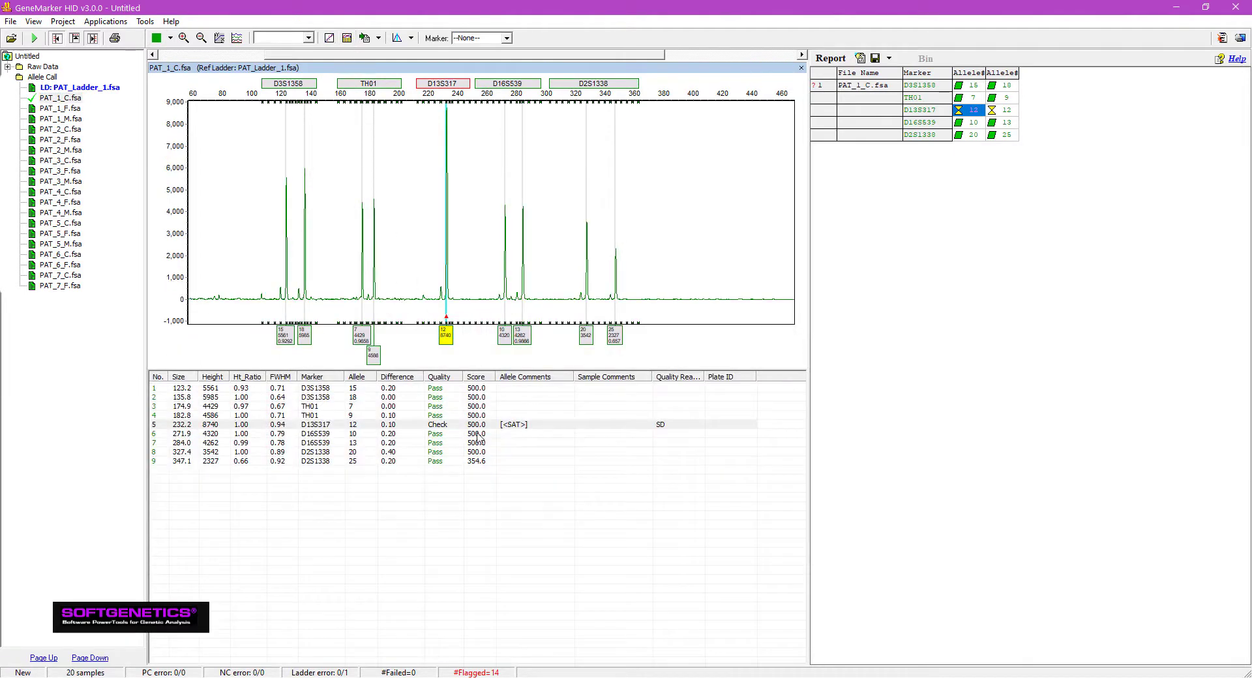
pyautogui.click(514, 427)
pyautogui.rightClick(513, 427)
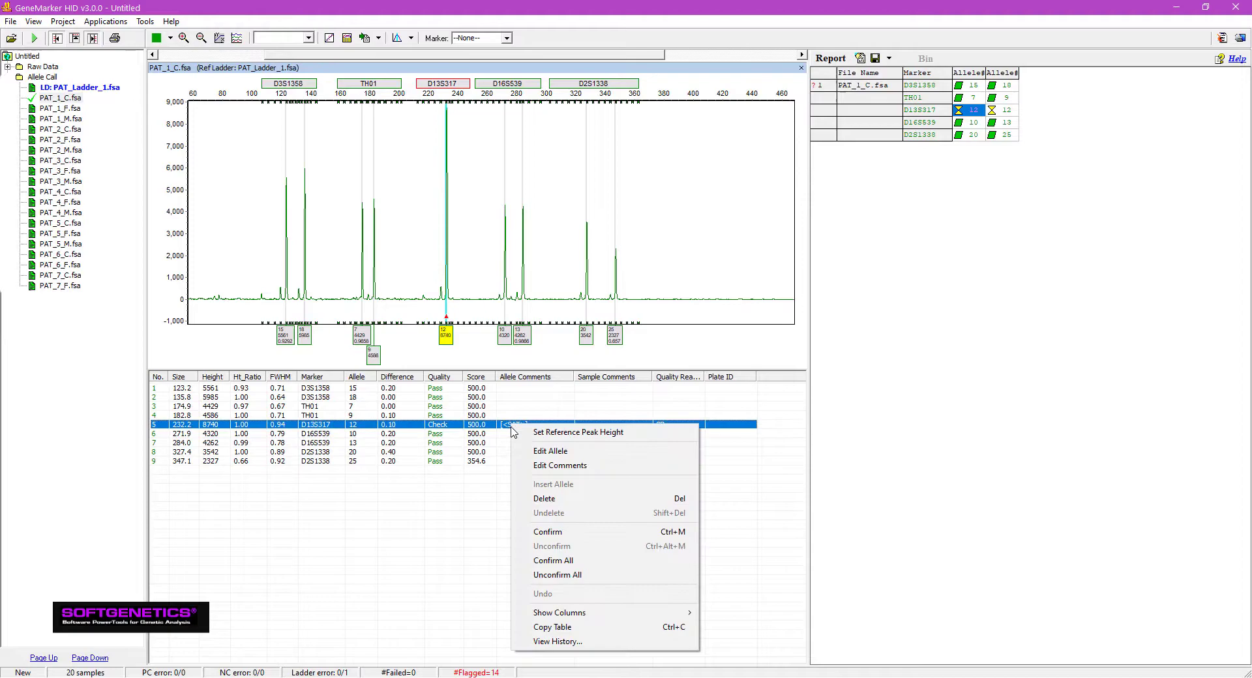
pyautogui.click(541, 534)
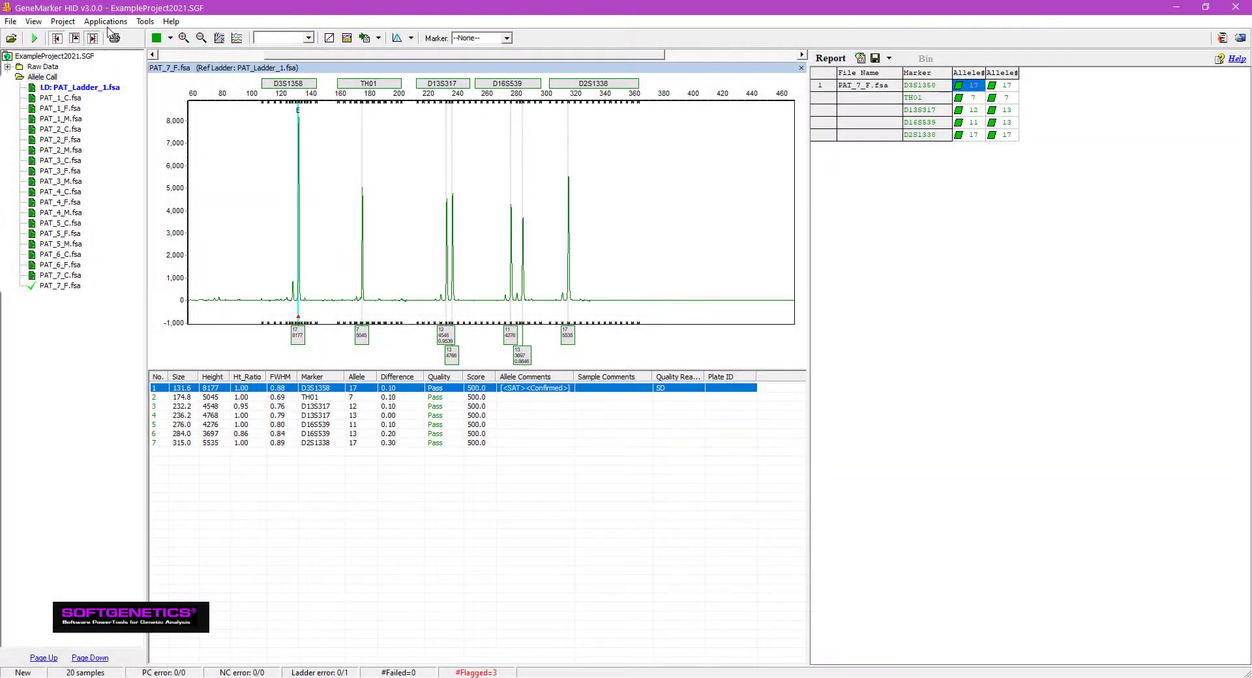
# Open the Relationship Testing window full-screen
pyautogui.click(107, 23)
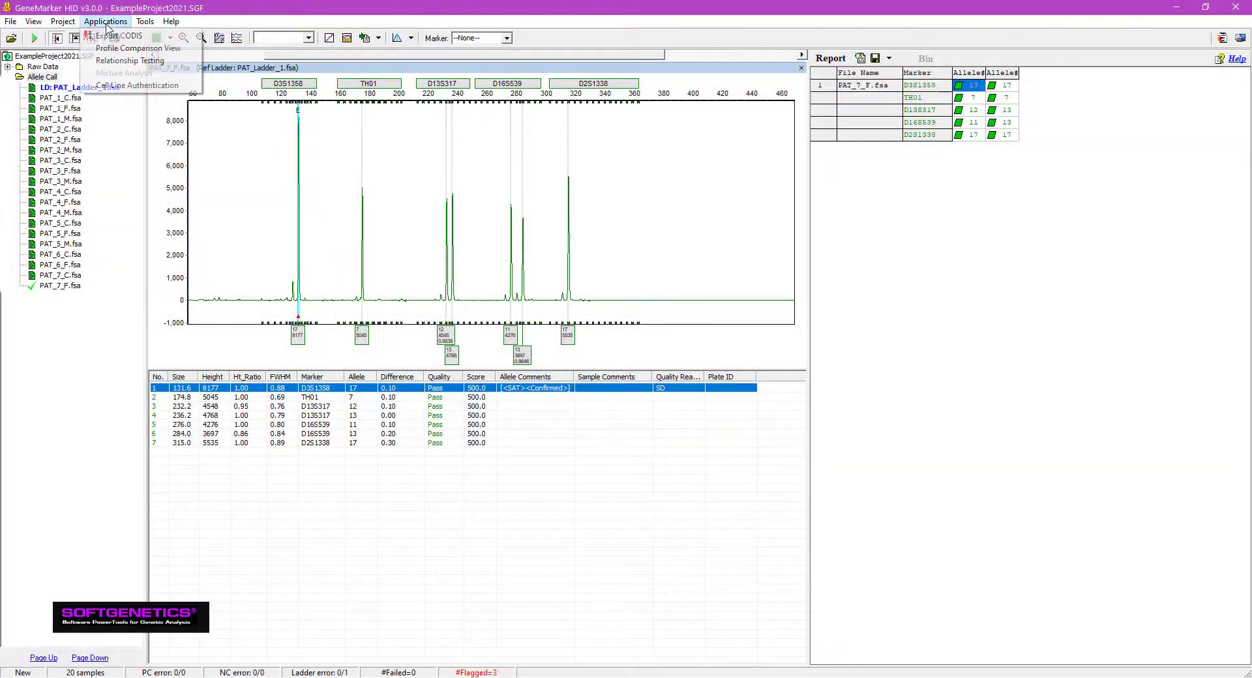
pyautogui.click(124, 61)
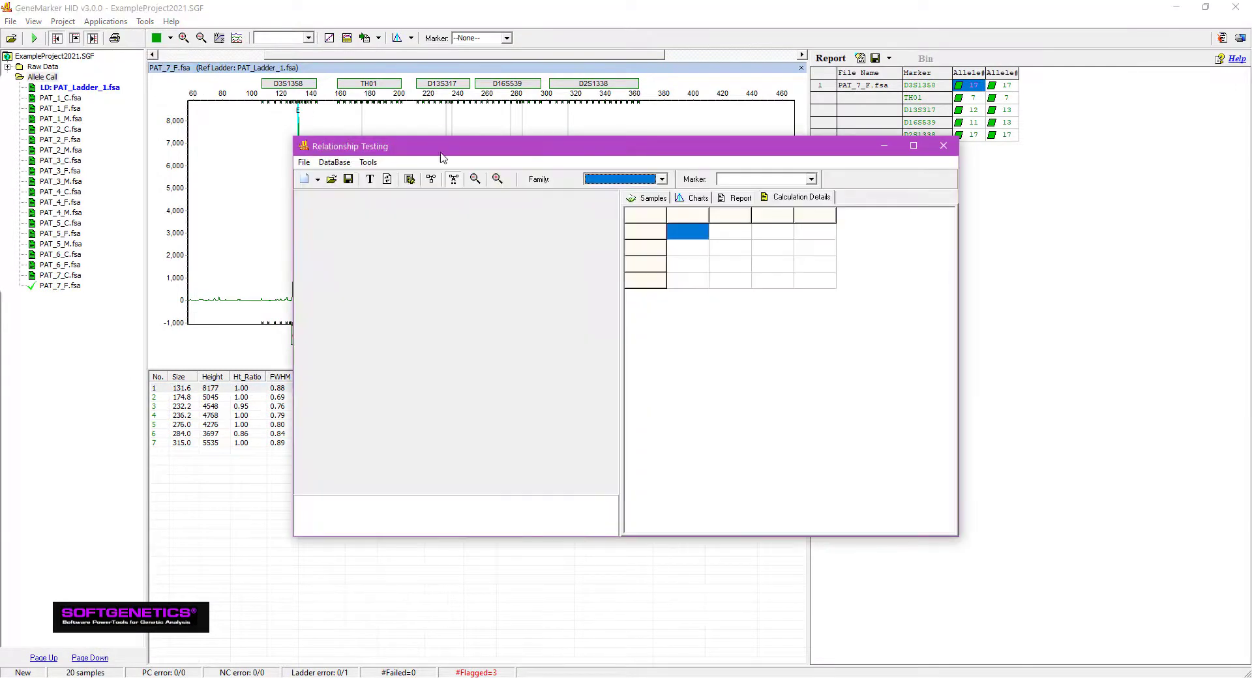
pyautogui.click(914, 145)
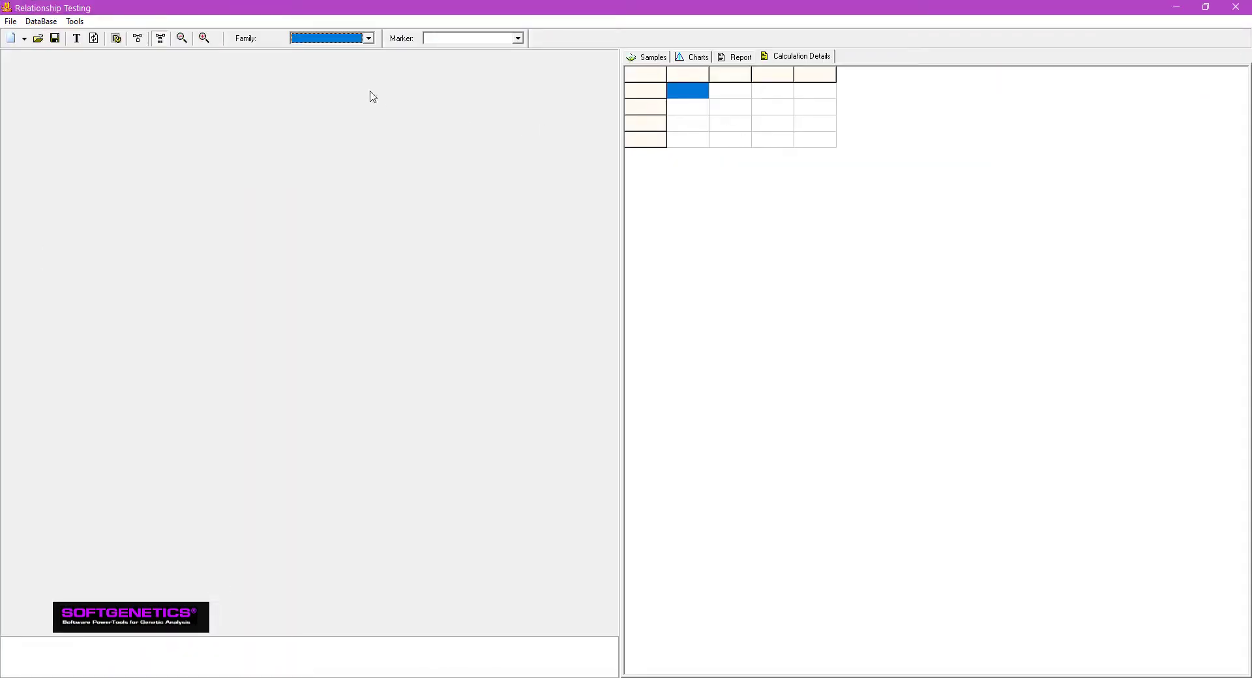
# Group the files into trios using name codes Child=C, Father=F, Mother=M
pyautogui.click(76, 23)
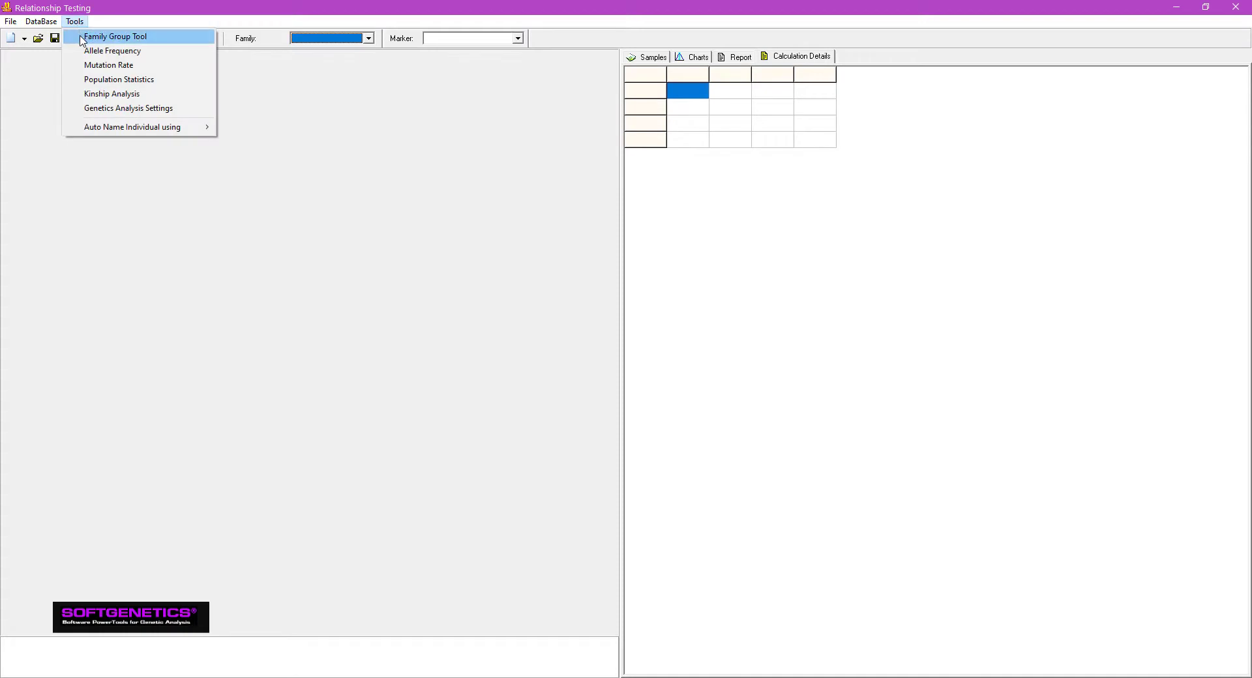
pyautogui.click(111, 37)
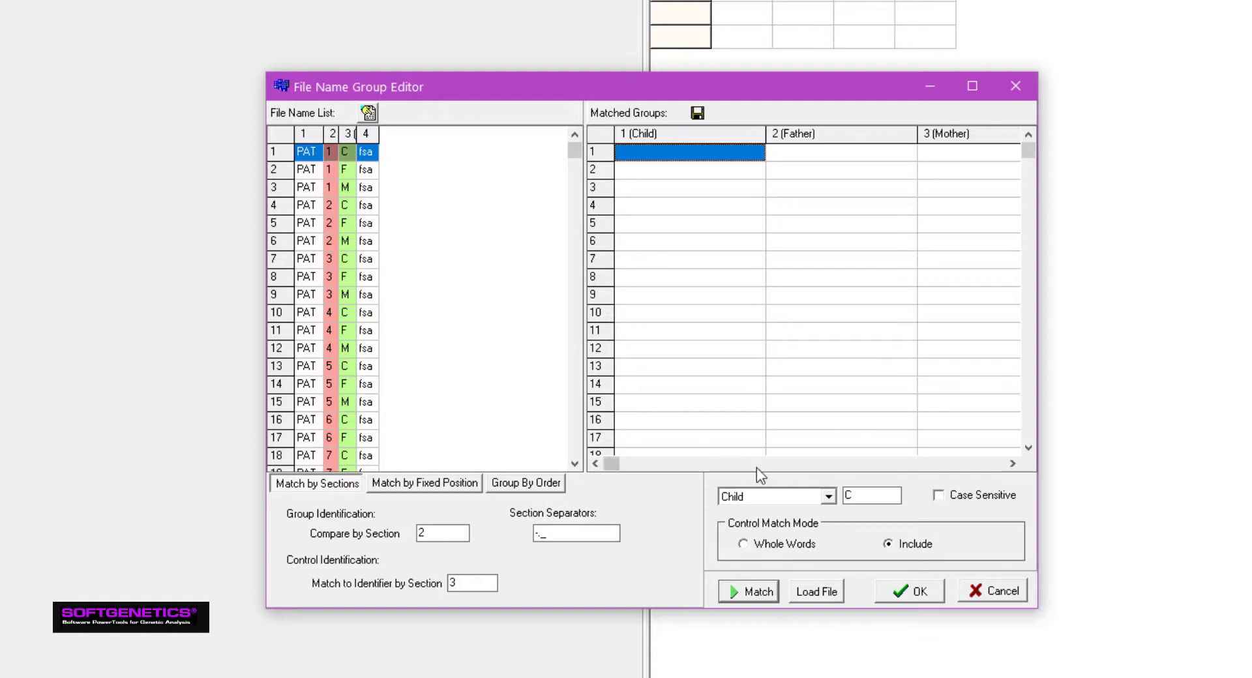
pyautogui.click(828, 497)
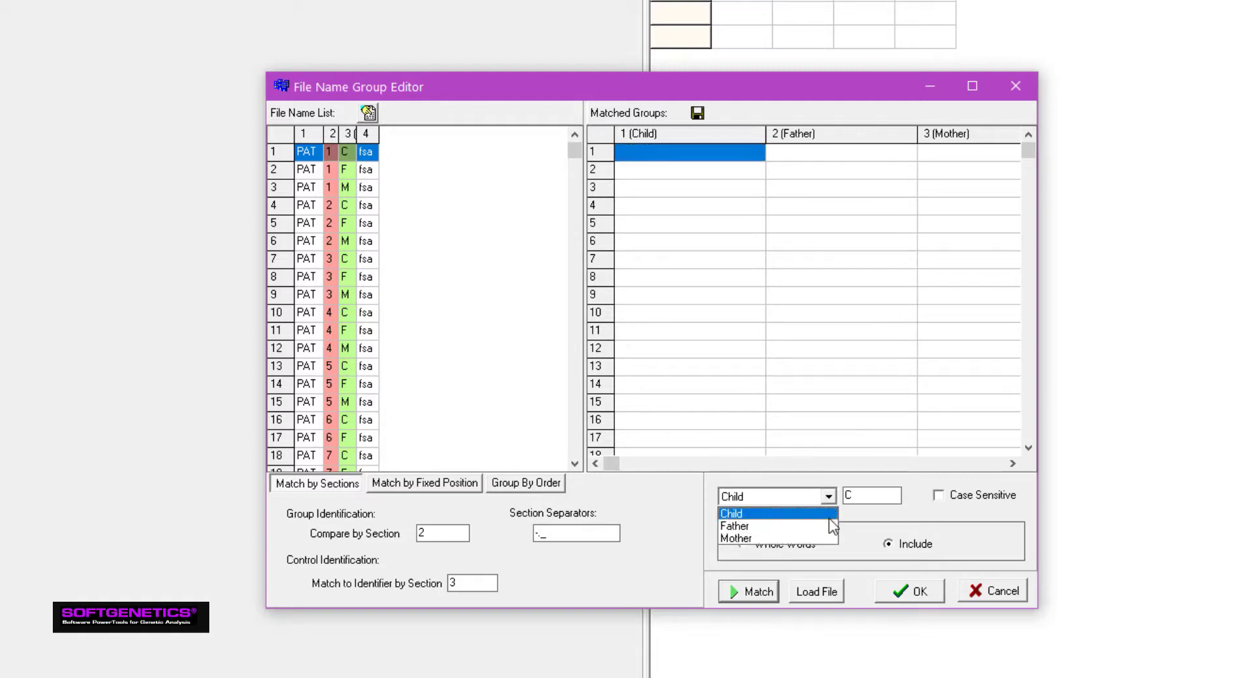
pyautogui.click(827, 524)
pyautogui.click(826, 496)
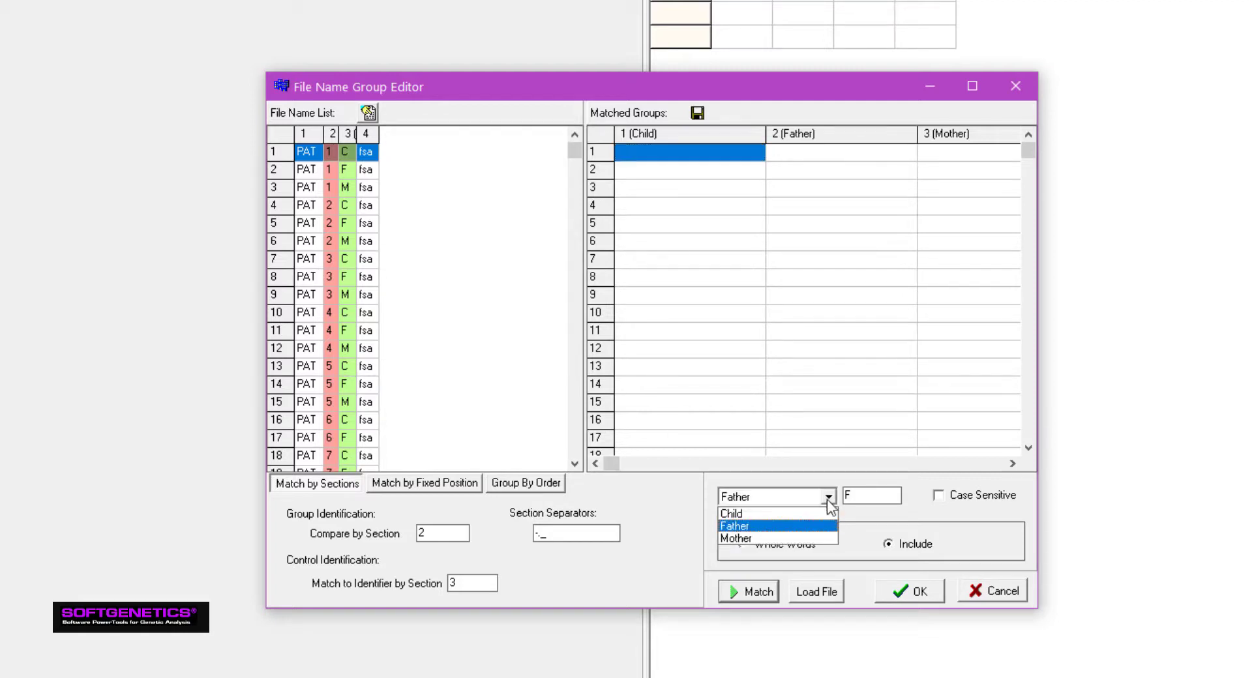
pyautogui.click(834, 539)
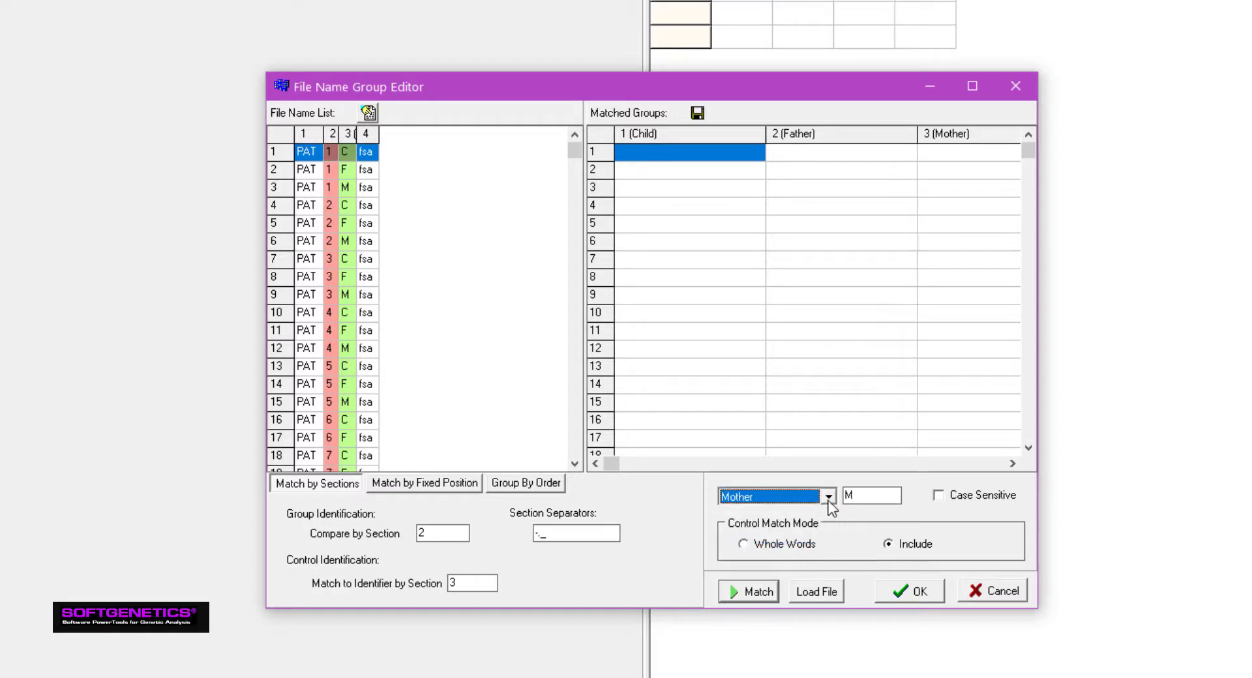
pyautogui.click(828, 496)
pyautogui.click(813, 513)
pyautogui.click(769, 595)
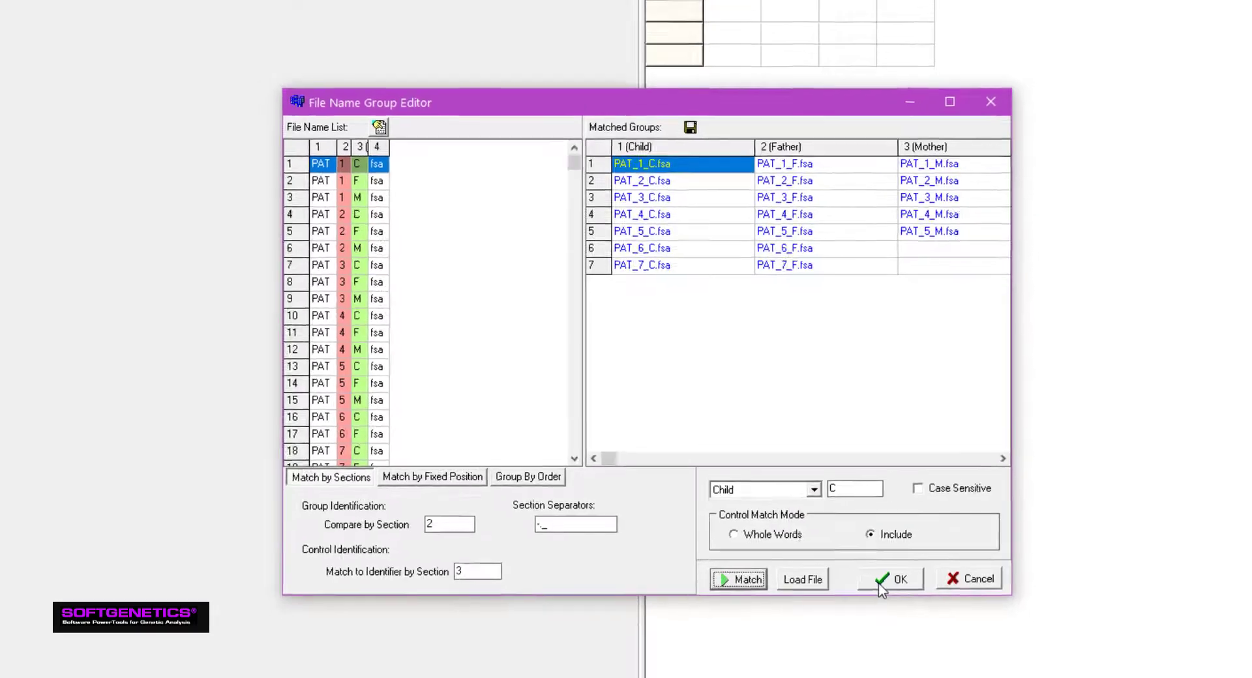
pyautogui.click(881, 583)
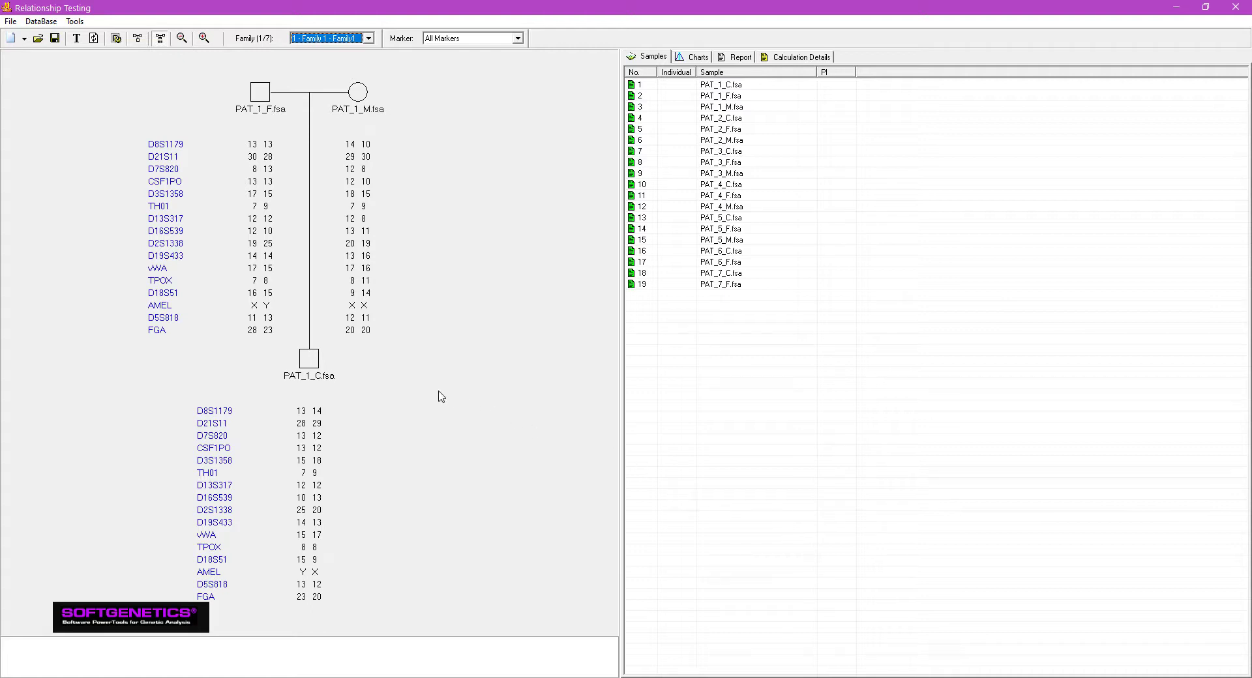
# Select the child PAT_1_C.fsa in the Family 1 pedigree and open its node menu
pyautogui.click(312, 367)
pyautogui.rightClick(312, 367)
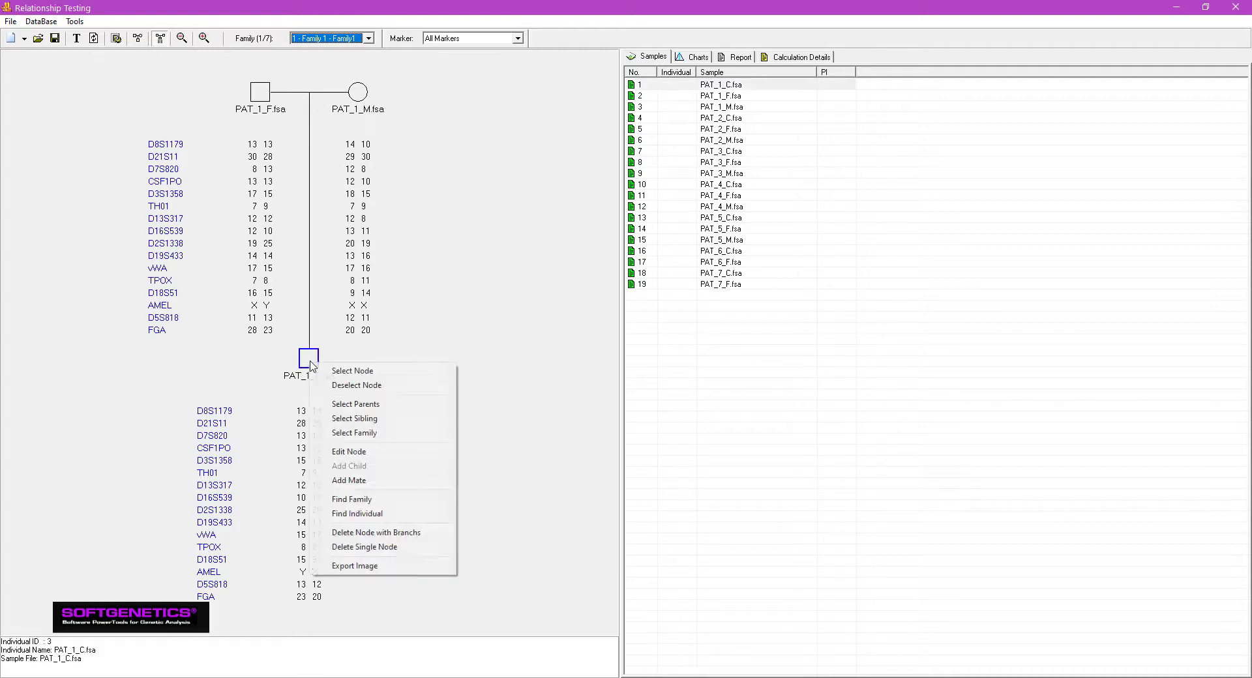
# Select the Family 1 trio and cycle its traces through green, red and yellow dyes back to blue
pyautogui.click(342, 433)
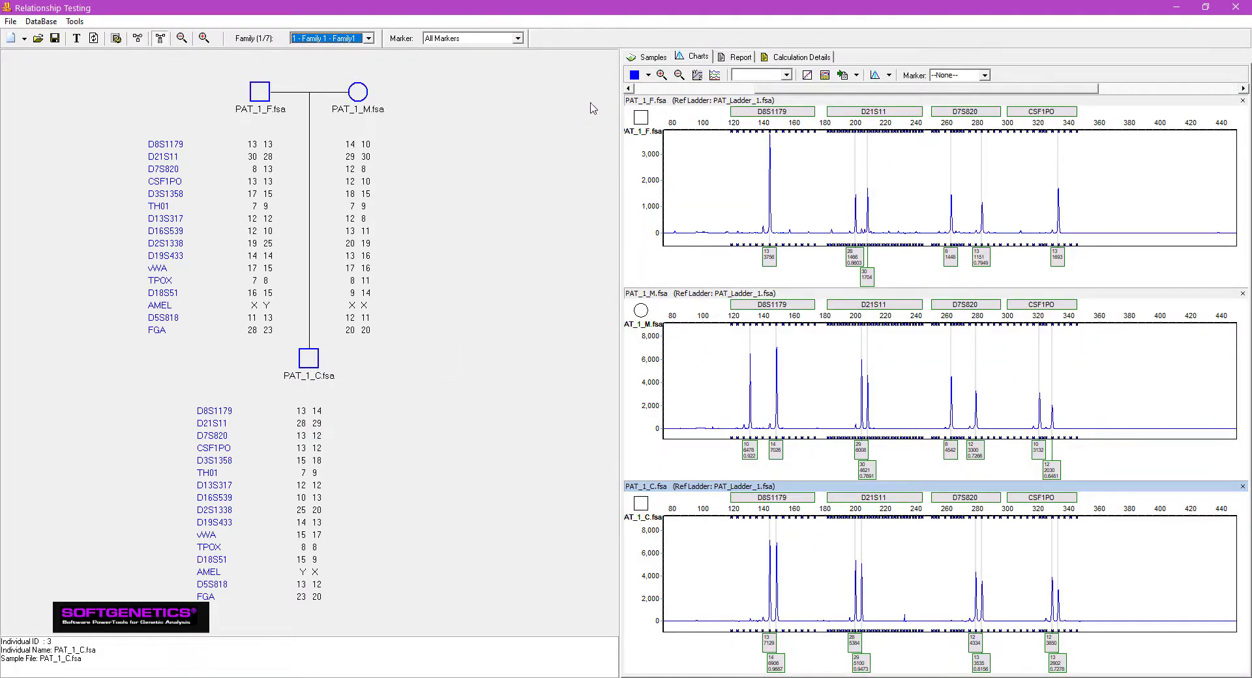
pyautogui.click(636, 75)
pyautogui.click(635, 75)
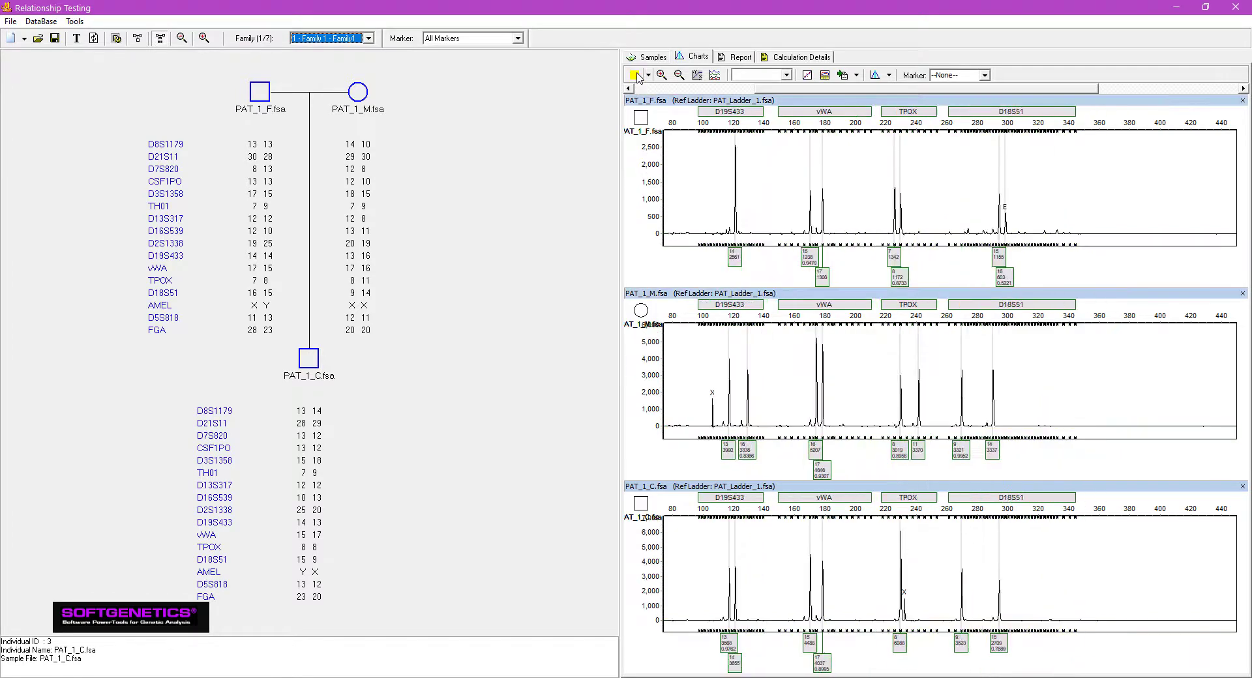
pyautogui.click(635, 75)
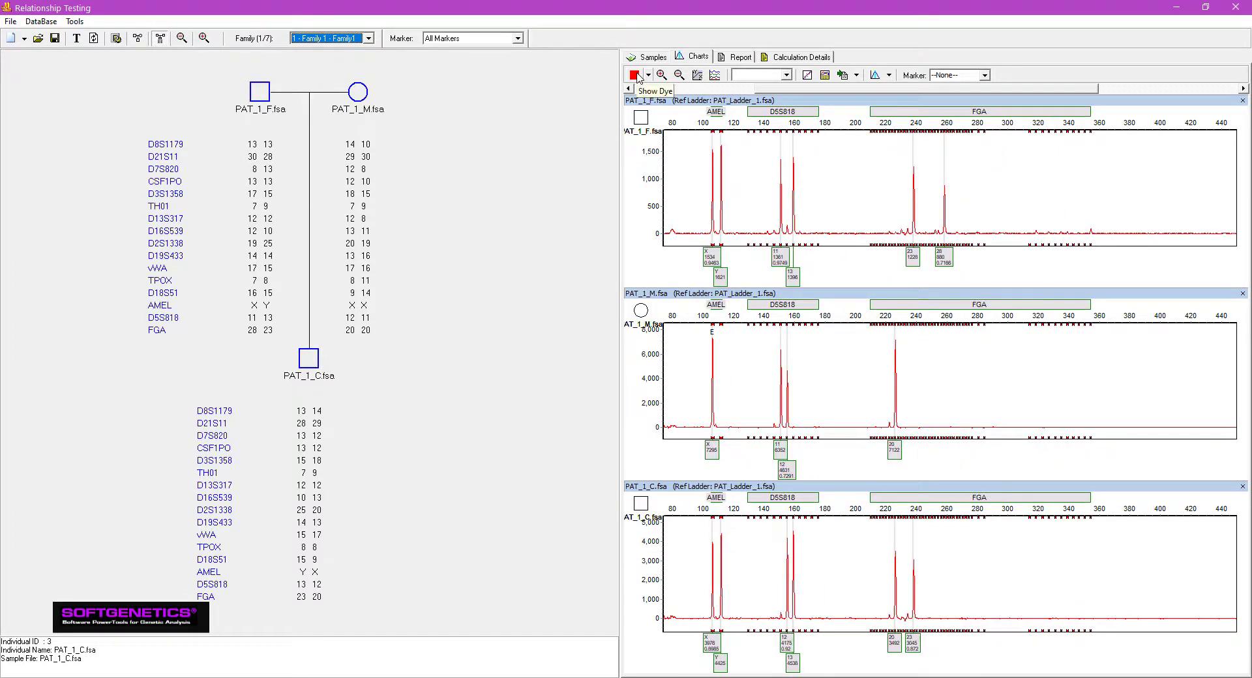
pyautogui.click(635, 76)
pyautogui.click(635, 75)
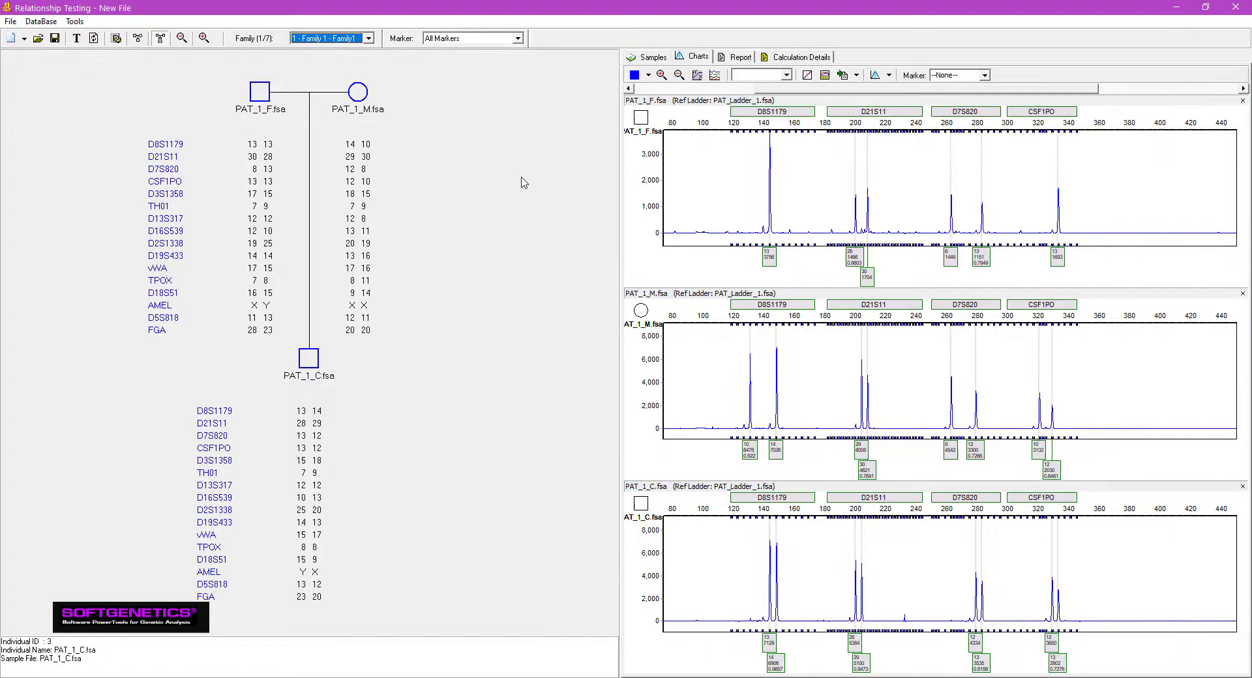
# Edit the PAT_1_C.fsa node to mark it Contested with Alleged Father
pyautogui.rightClick(308, 353)
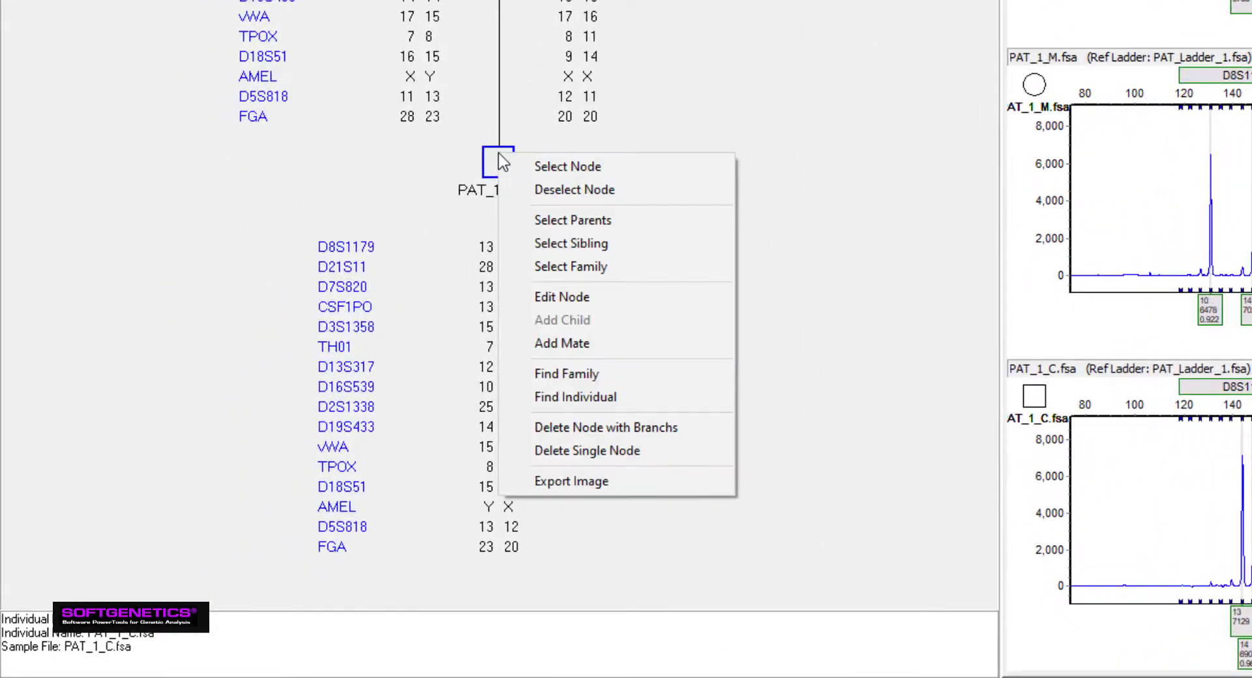
pyautogui.click(555, 298)
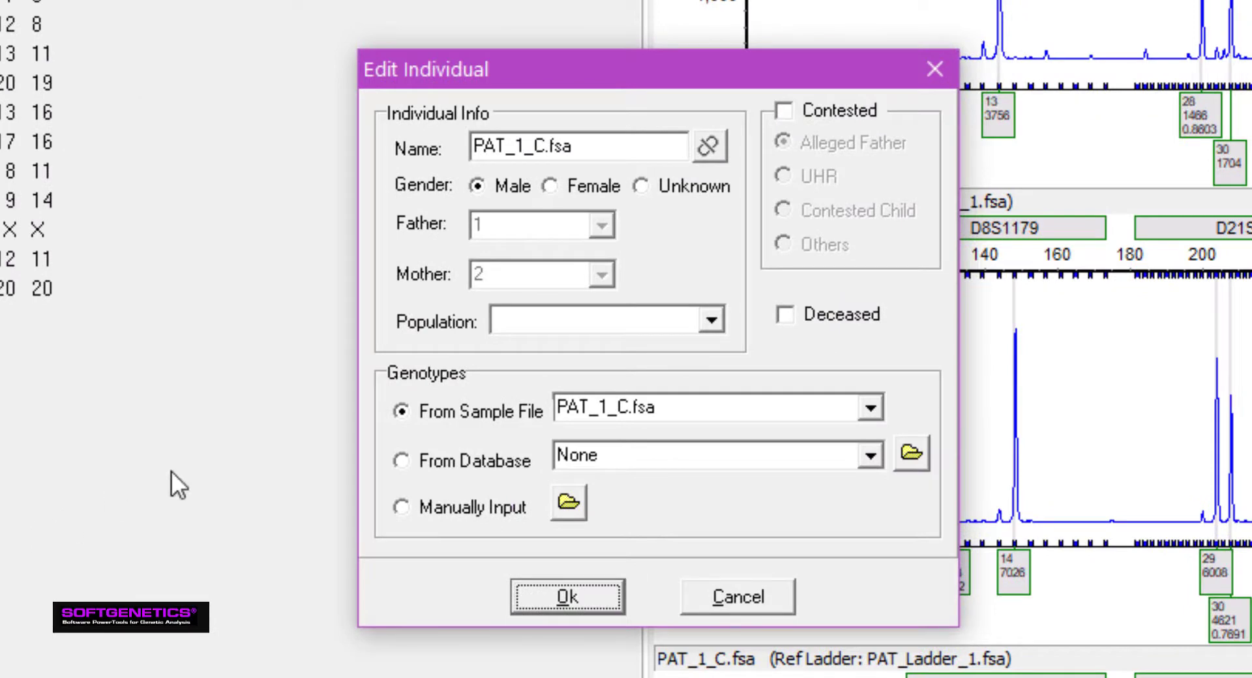
pyautogui.click(782, 112)
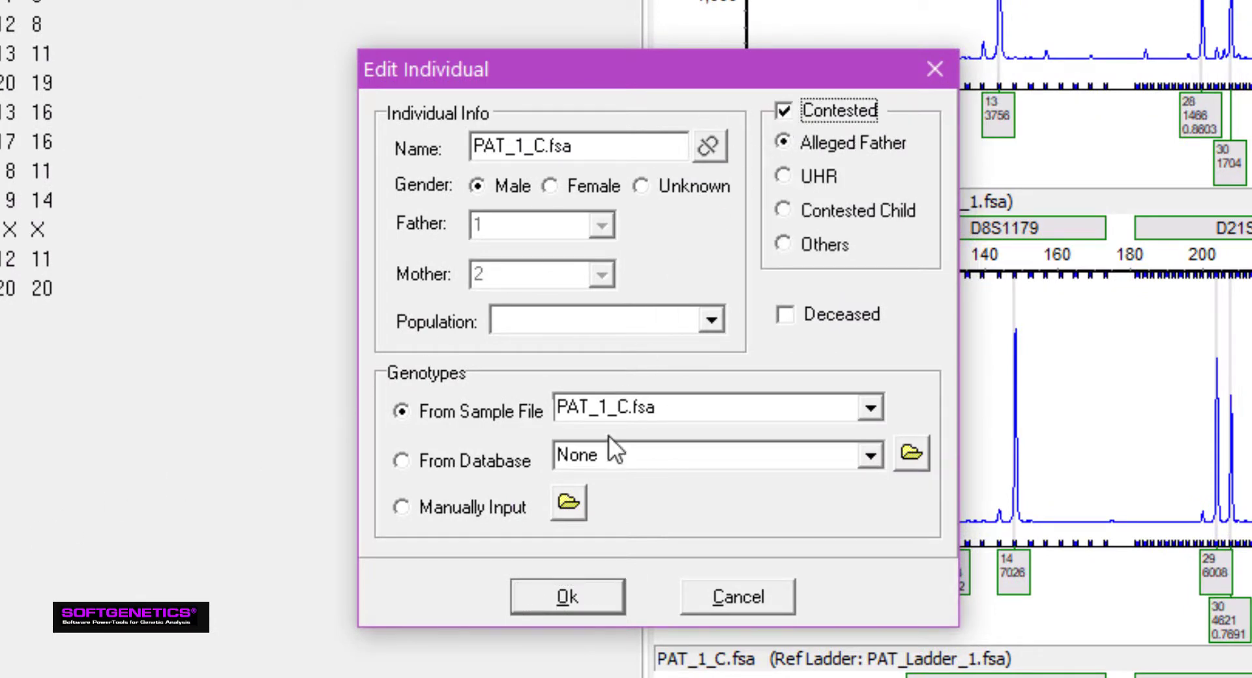
pyautogui.click(563, 595)
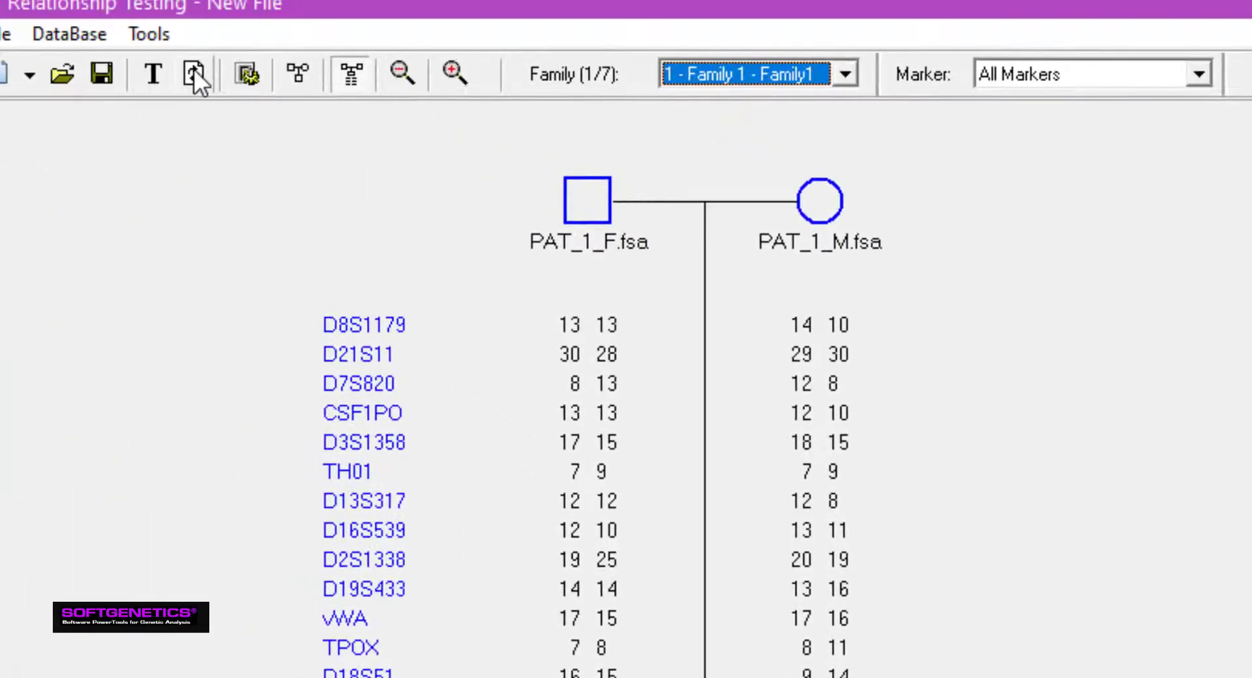
# Choose the Identifiler15_Butler2003 allele frequency panel with the US African American population
pyautogui.click(160, 36)
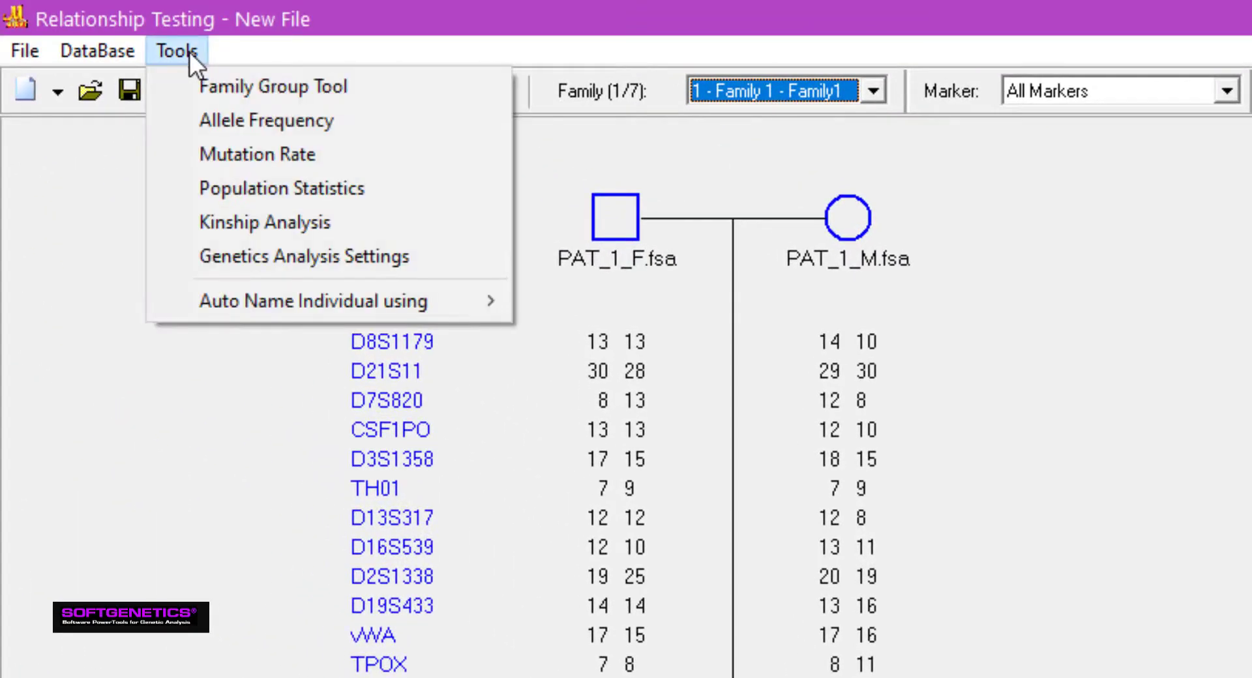
pyautogui.click(215, 120)
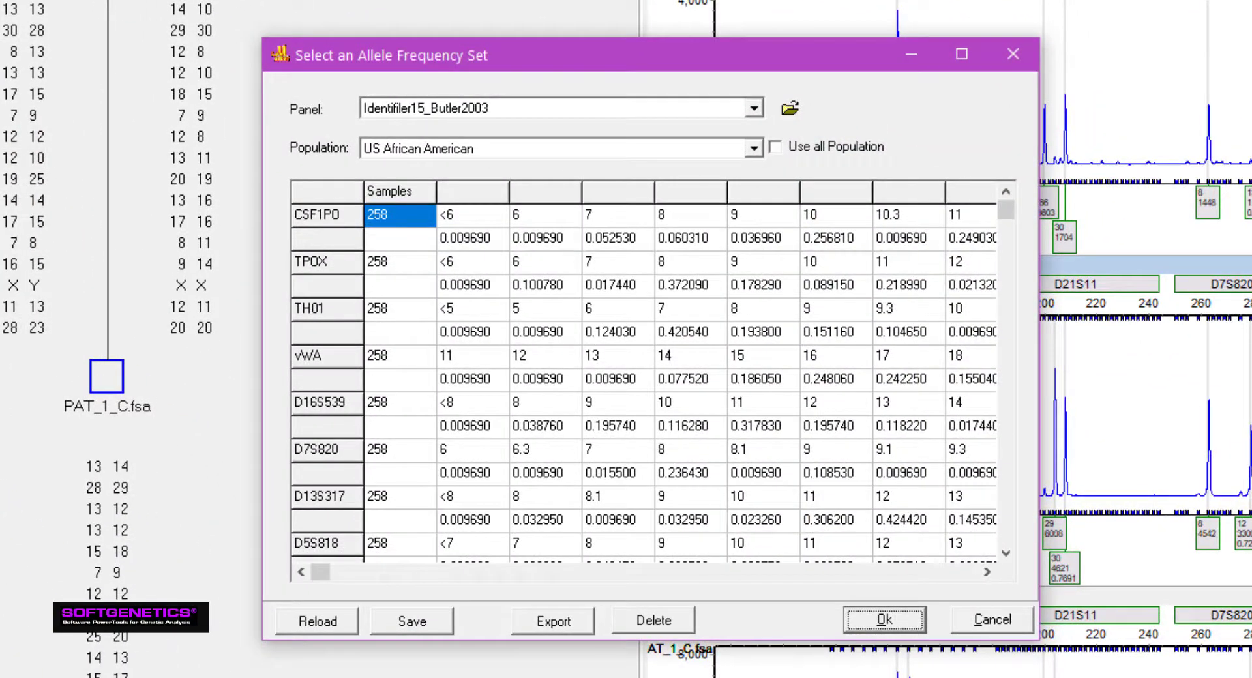
pyautogui.click(753, 109)
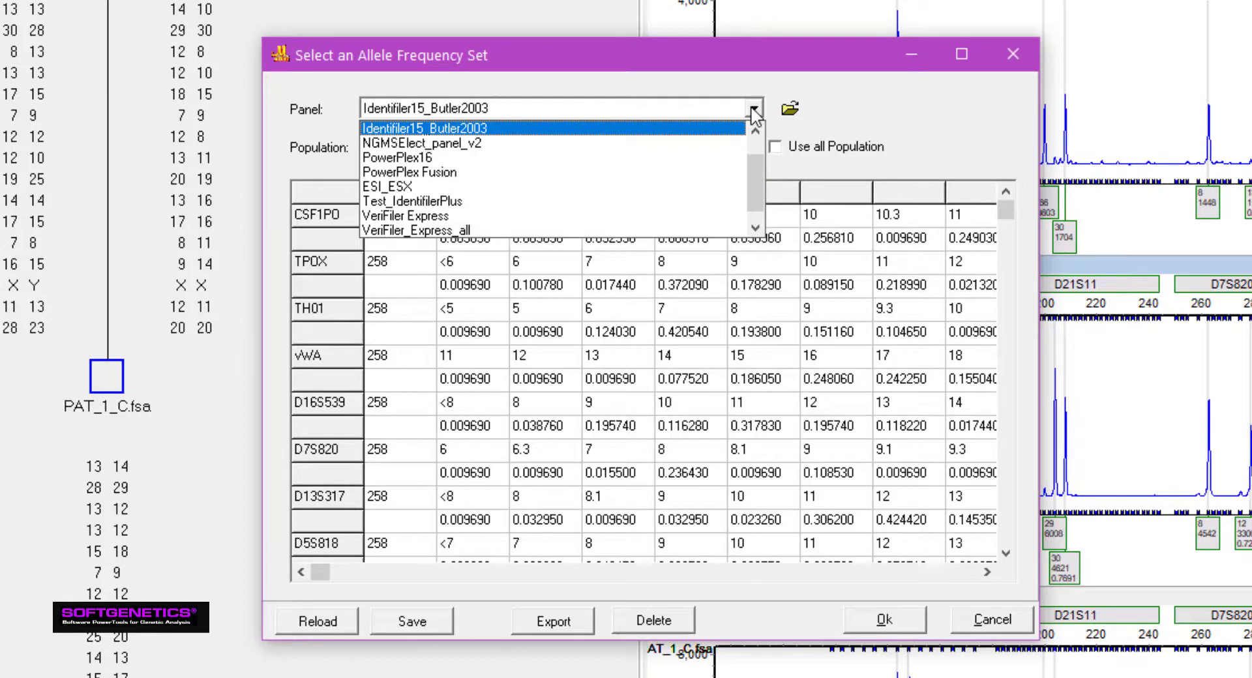
pyautogui.click(753, 109)
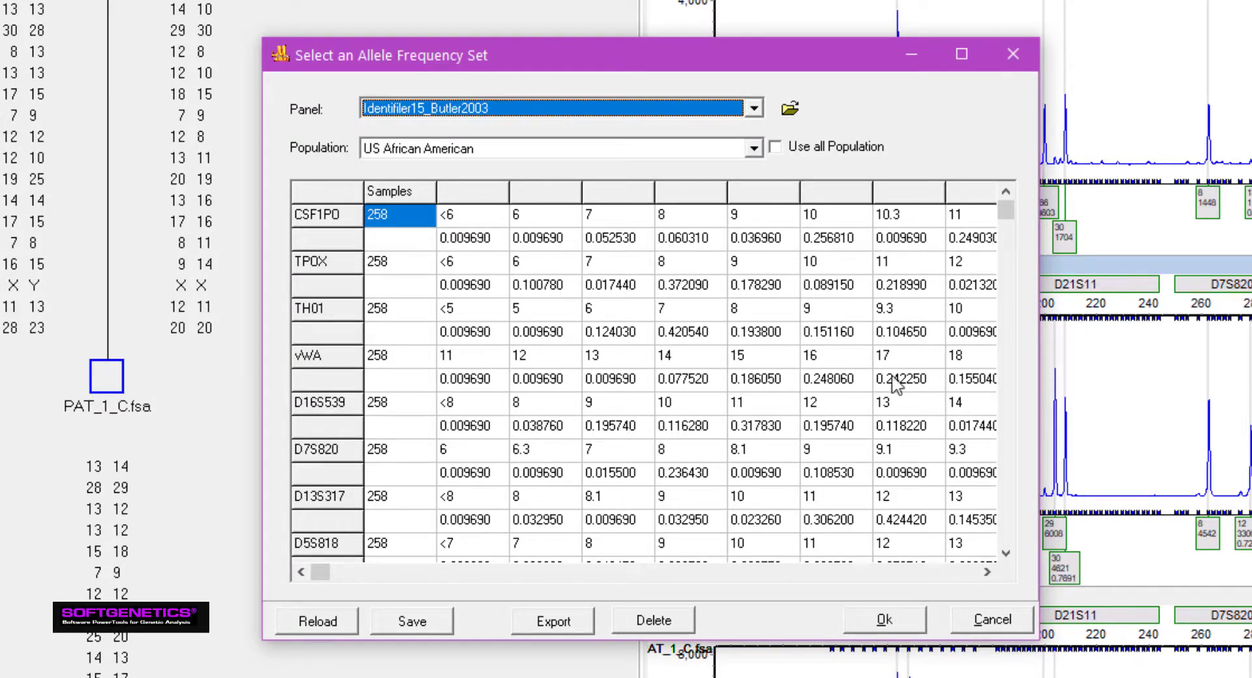
# Apply the frequency set and review PAT_1_F.fsa's 4.67E+08 PI and per-locus PI, POP, PE details
pyautogui.click(884, 619)
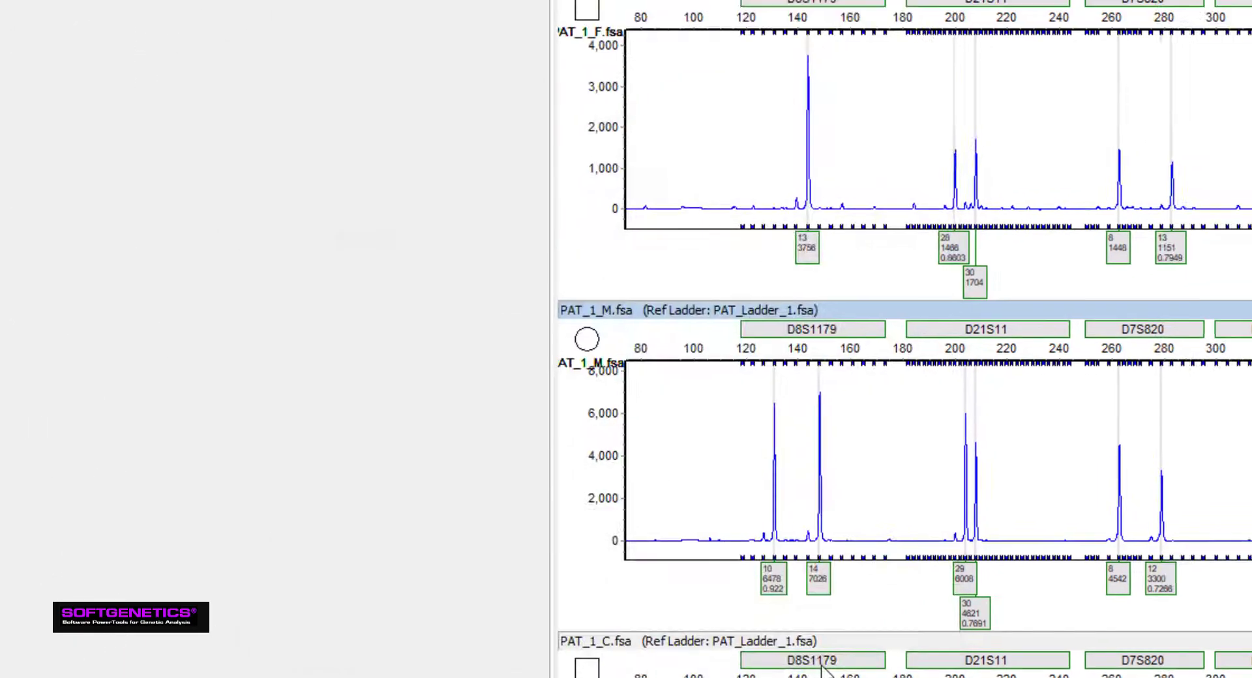
pyautogui.click(228, 99)
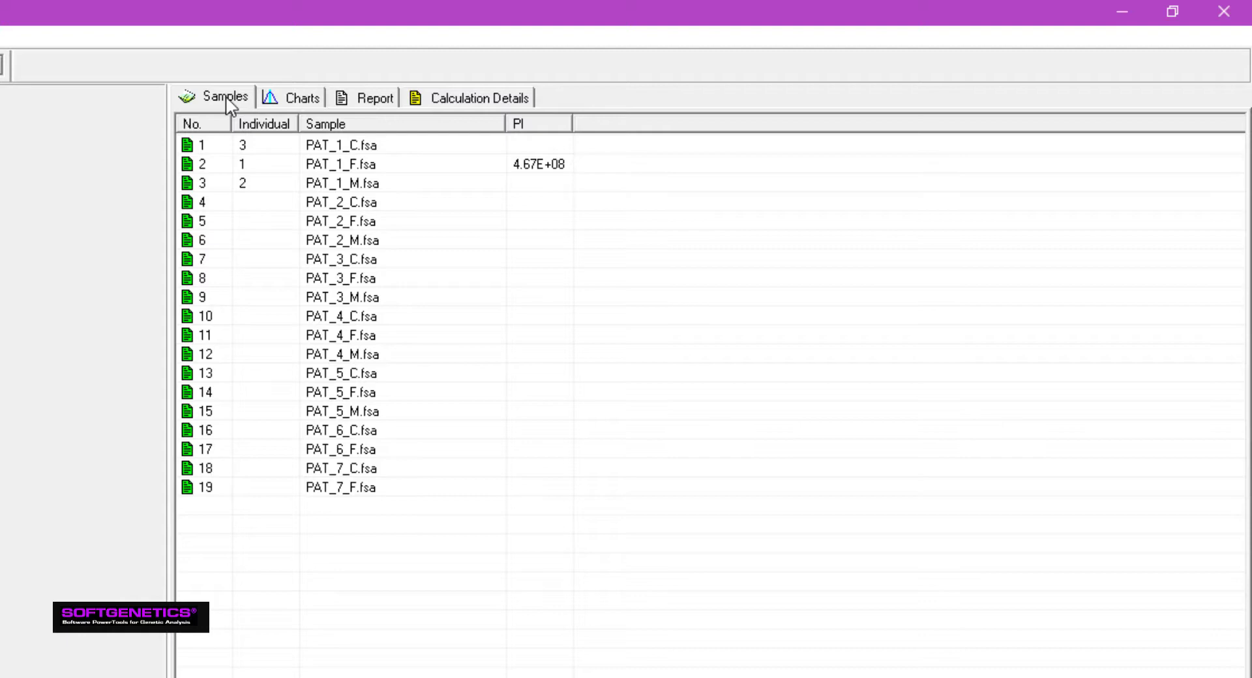
pyautogui.click(442, 109)
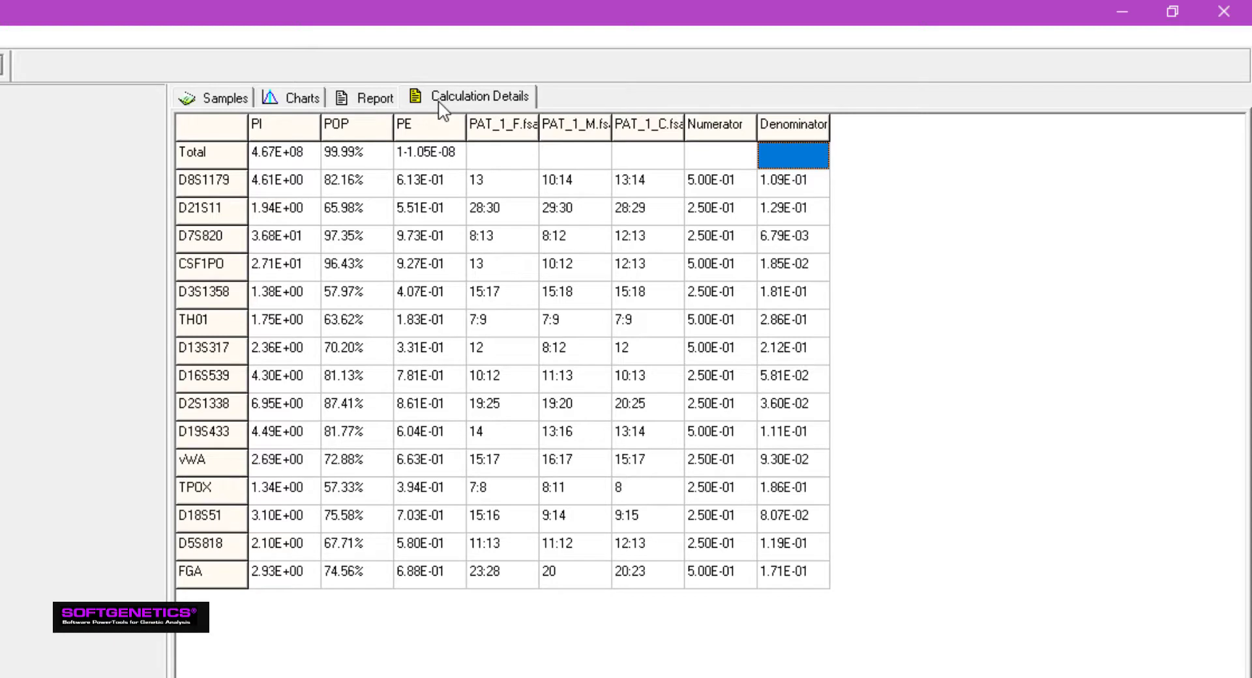
pyautogui.rightClick(559, 299)
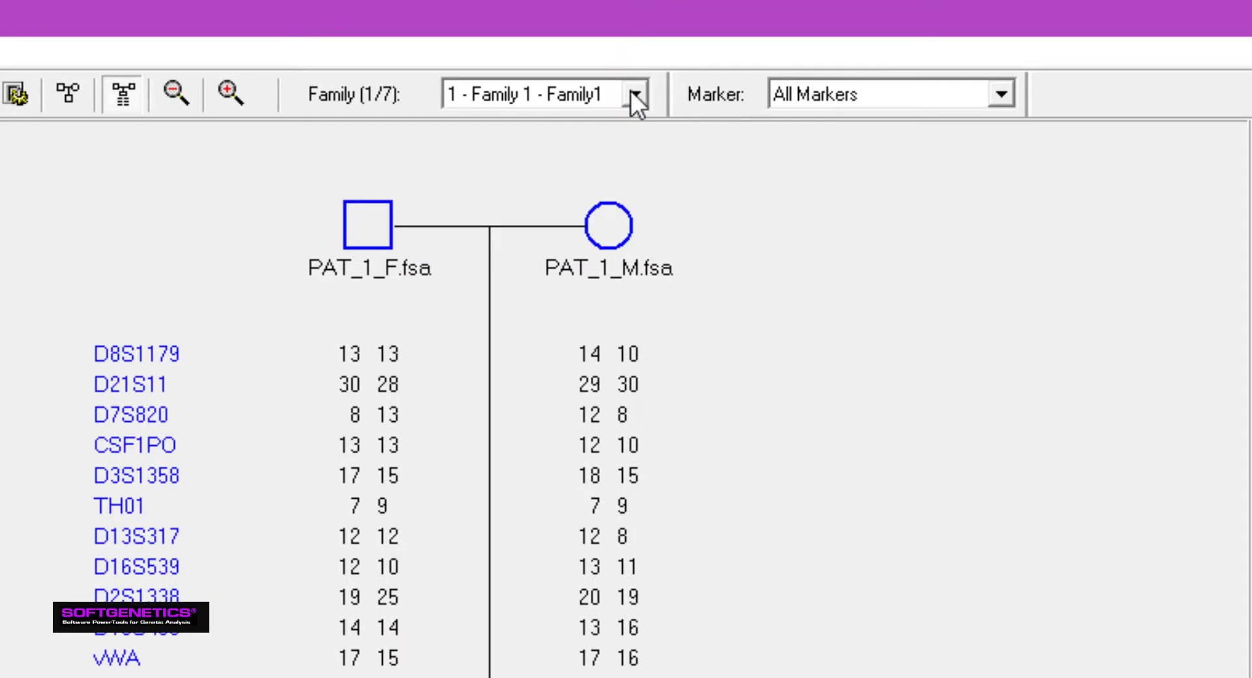
# Switch to Family 4 and display the trio's FGA traces for the child's conflict
pyautogui.click(634, 95)
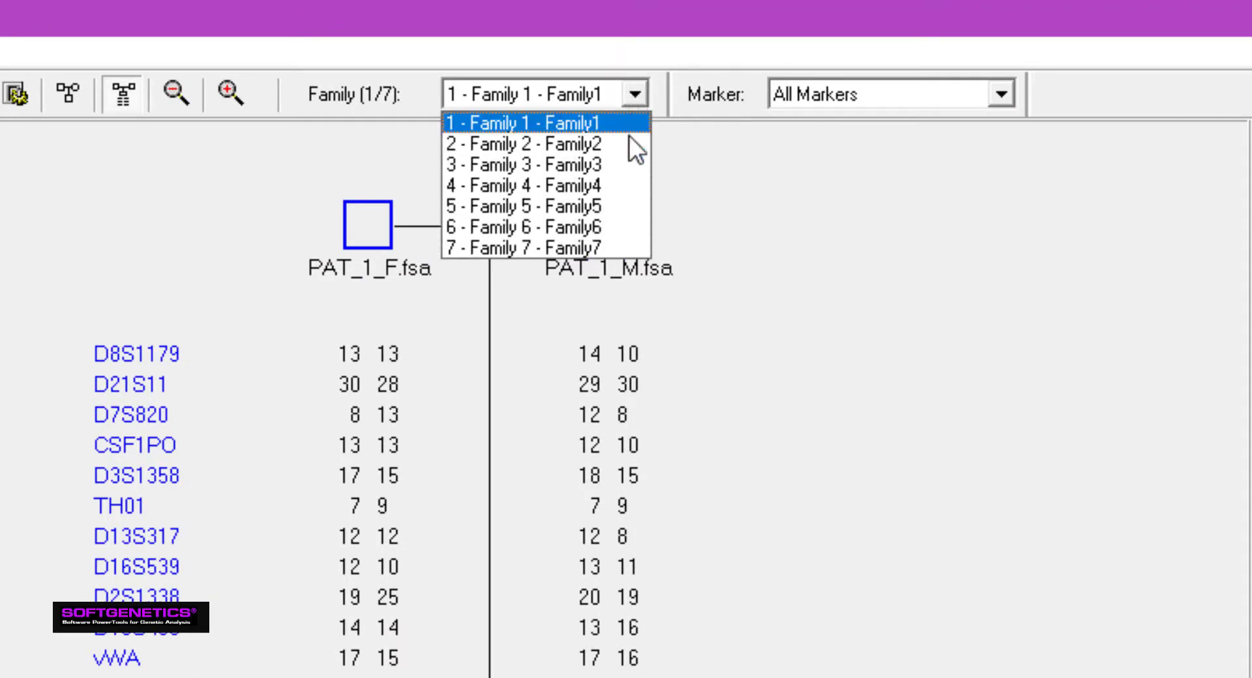
pyautogui.click(609, 182)
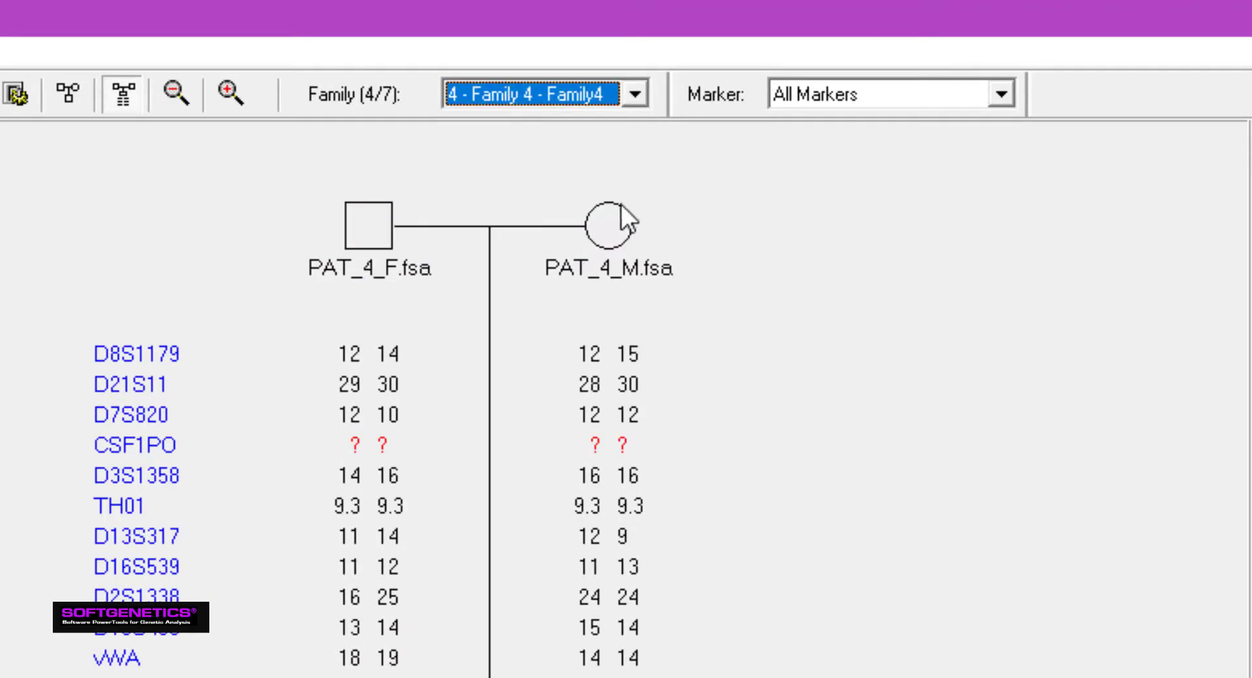
pyautogui.moveTo(640, 39)
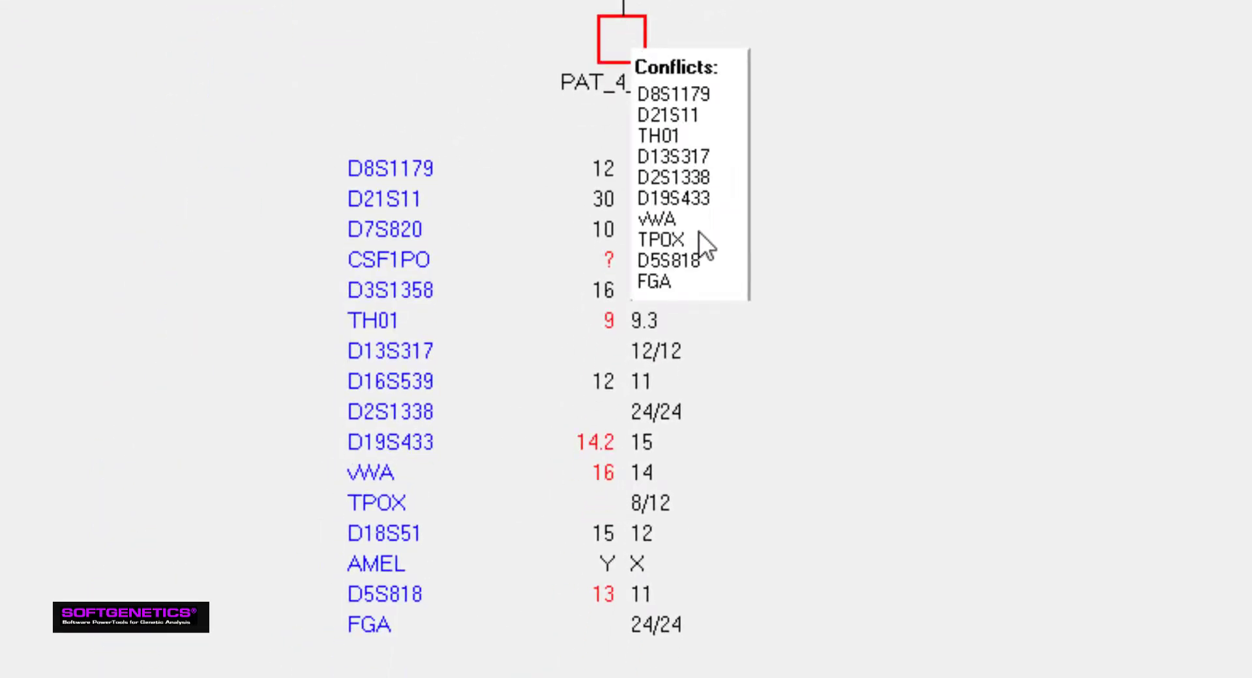
pyautogui.click(670, 279)
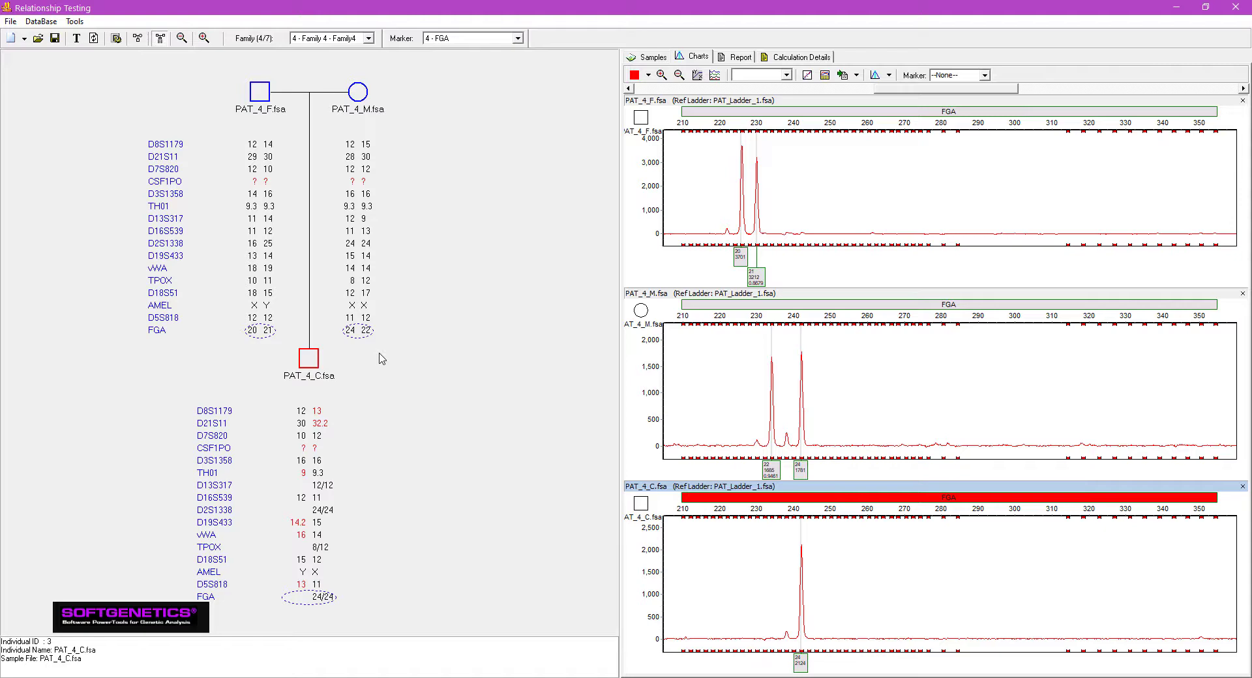
pyautogui.rightClick(381, 358)
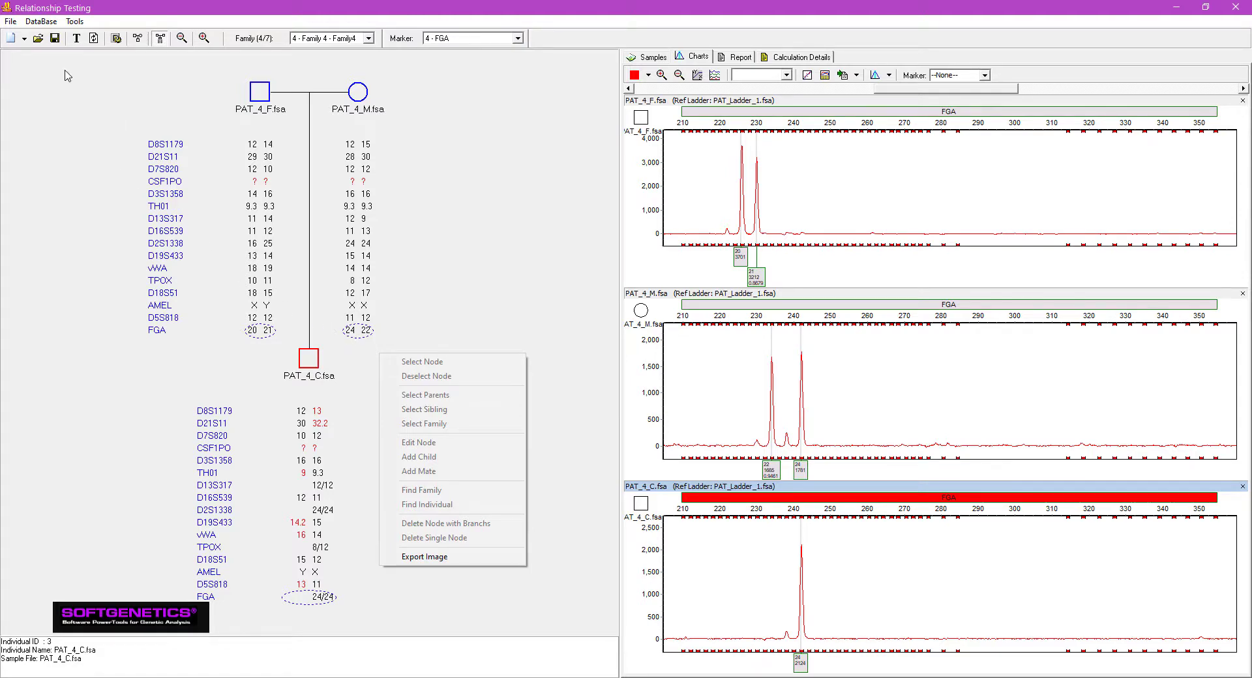
pyautogui.click(55, 39)
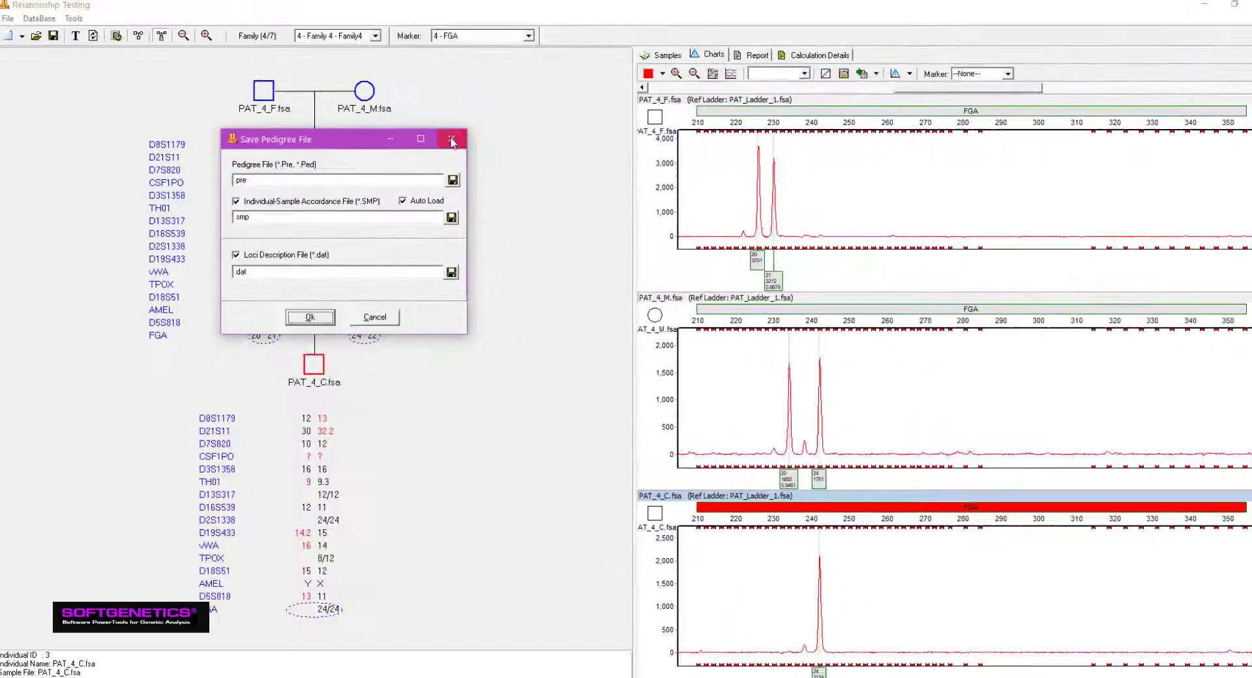
pyautogui.click(880, 148)
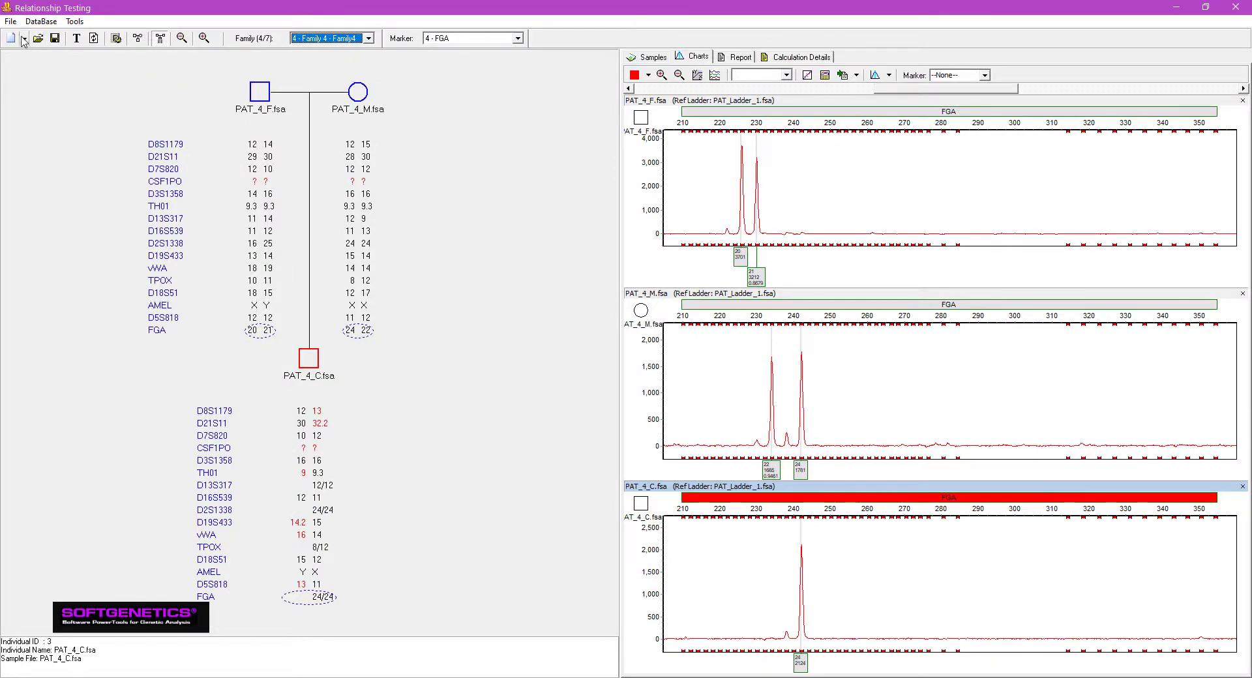
# Start a new pedigree, declining to save changes to the old family
pyautogui.click(10, 22)
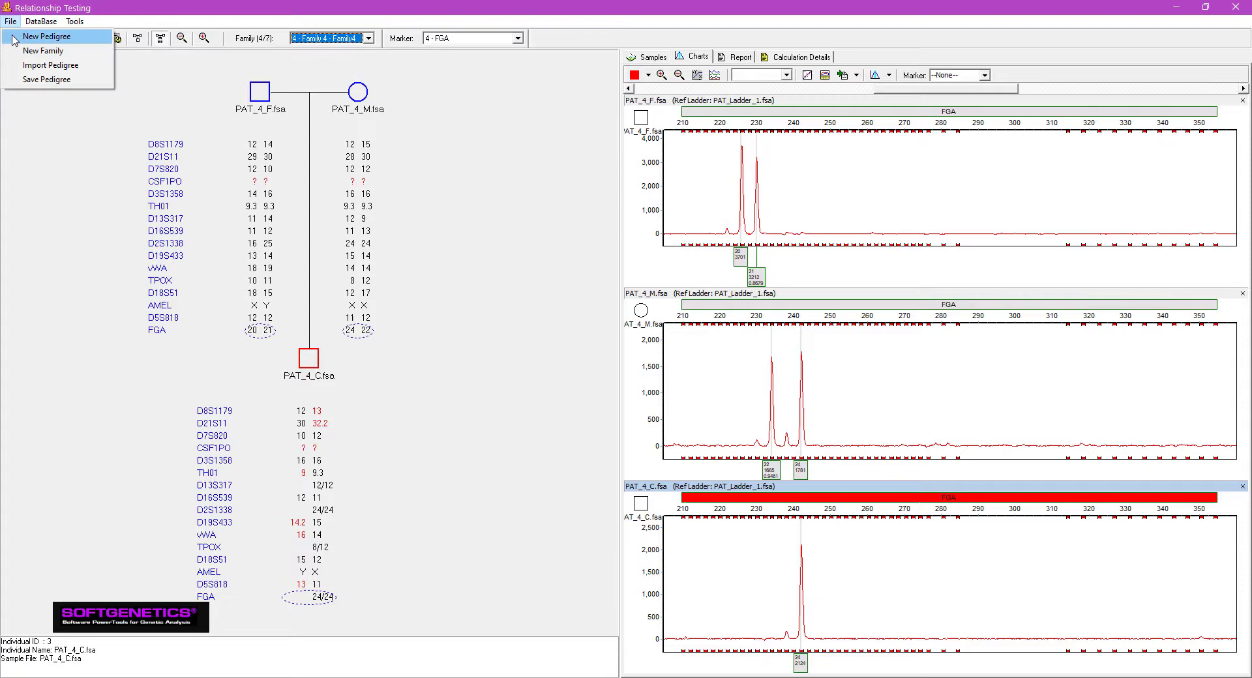
pyautogui.click(15, 38)
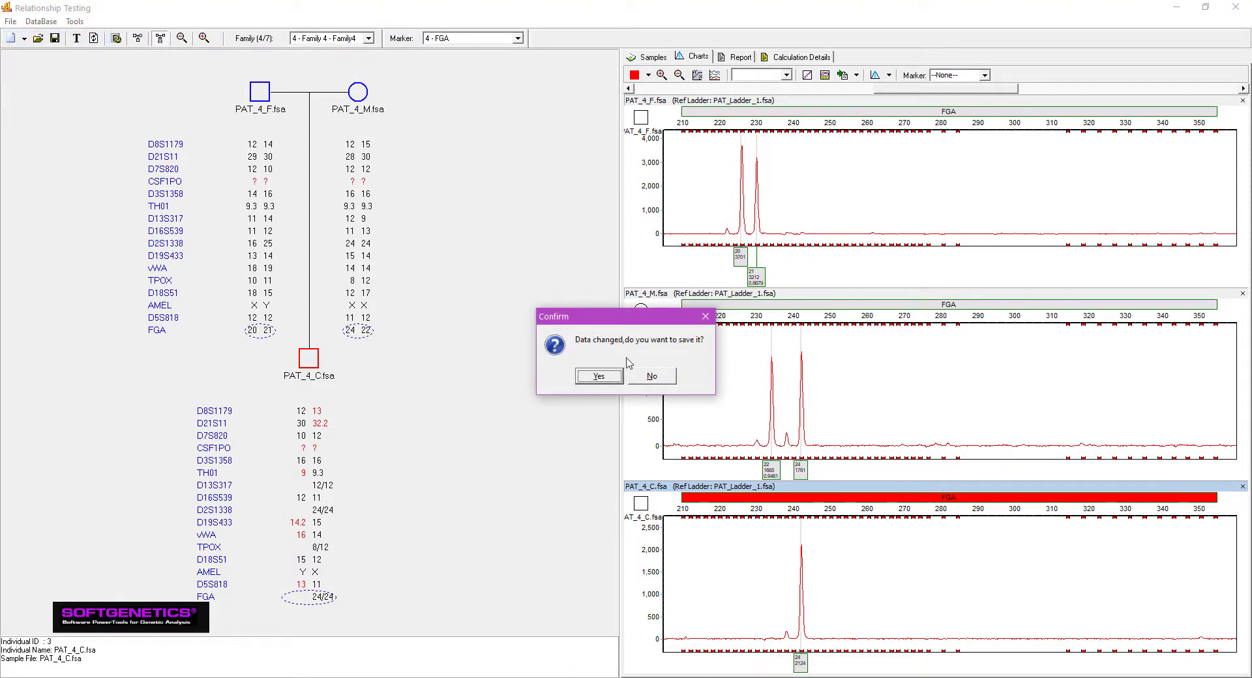
pyautogui.click(651, 378)
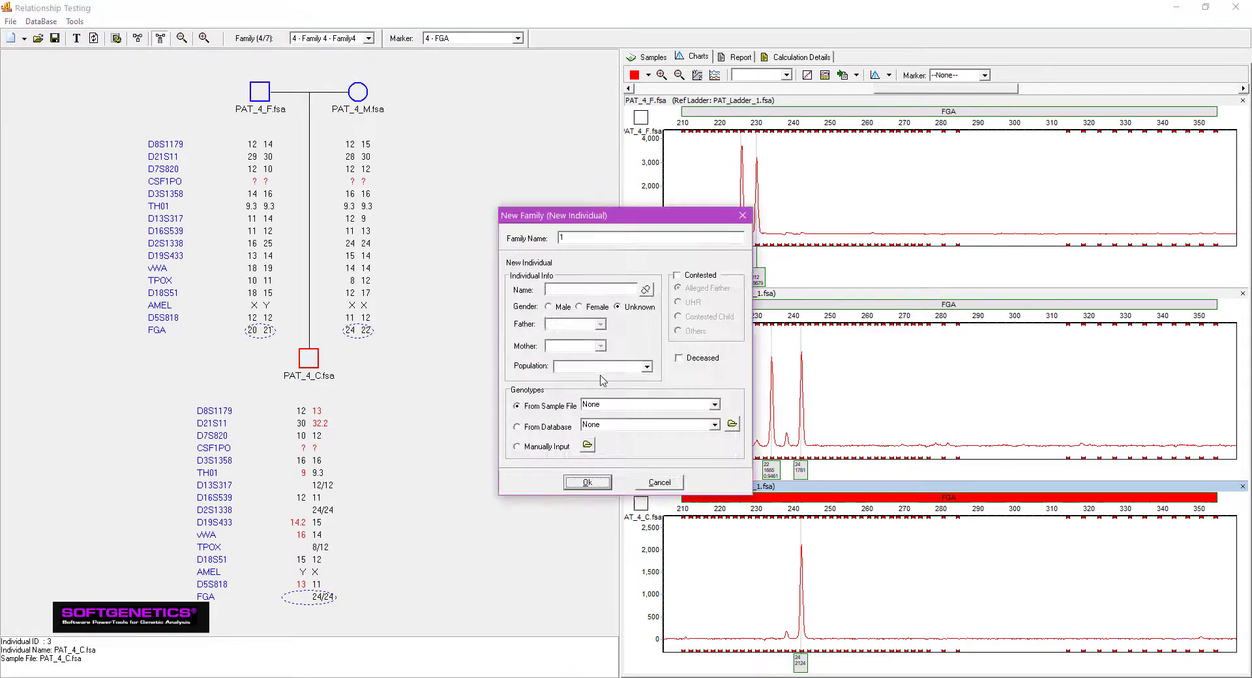
# Name the first individual Father and take his genotypes from PAT_2_F.fsa
pyautogui.click(575, 292)
pyautogui.write('Father')
pyautogui.click(714, 404)
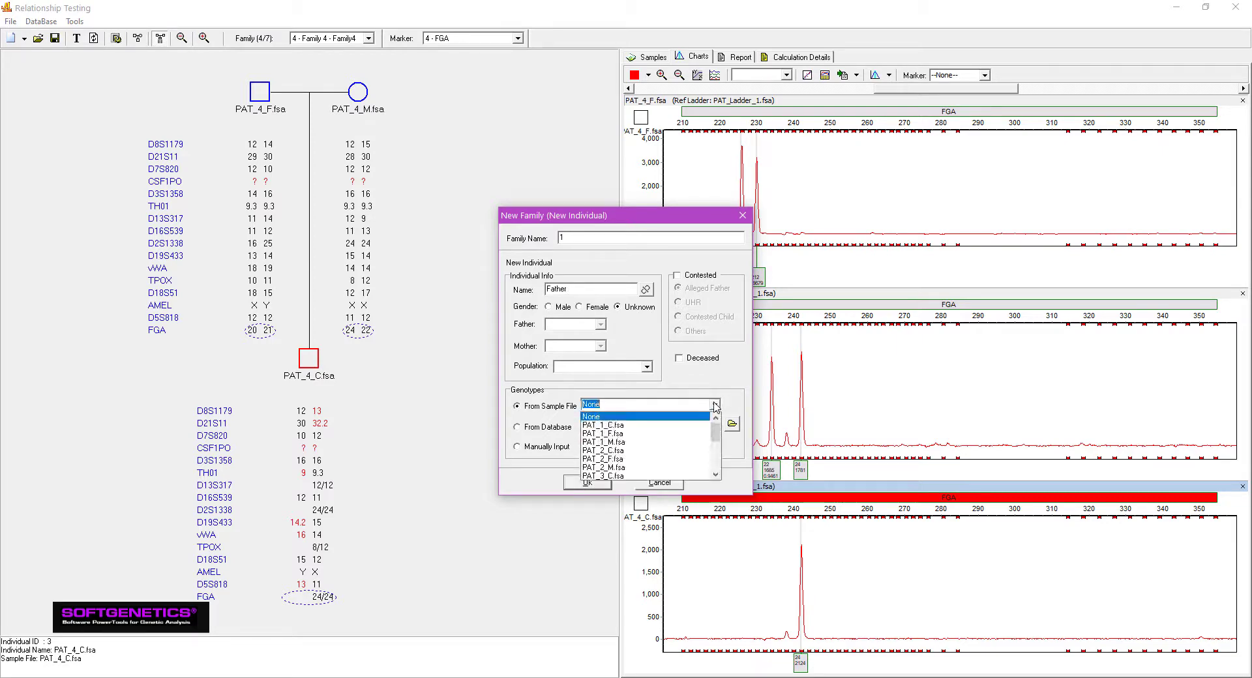
pyautogui.click(603, 459)
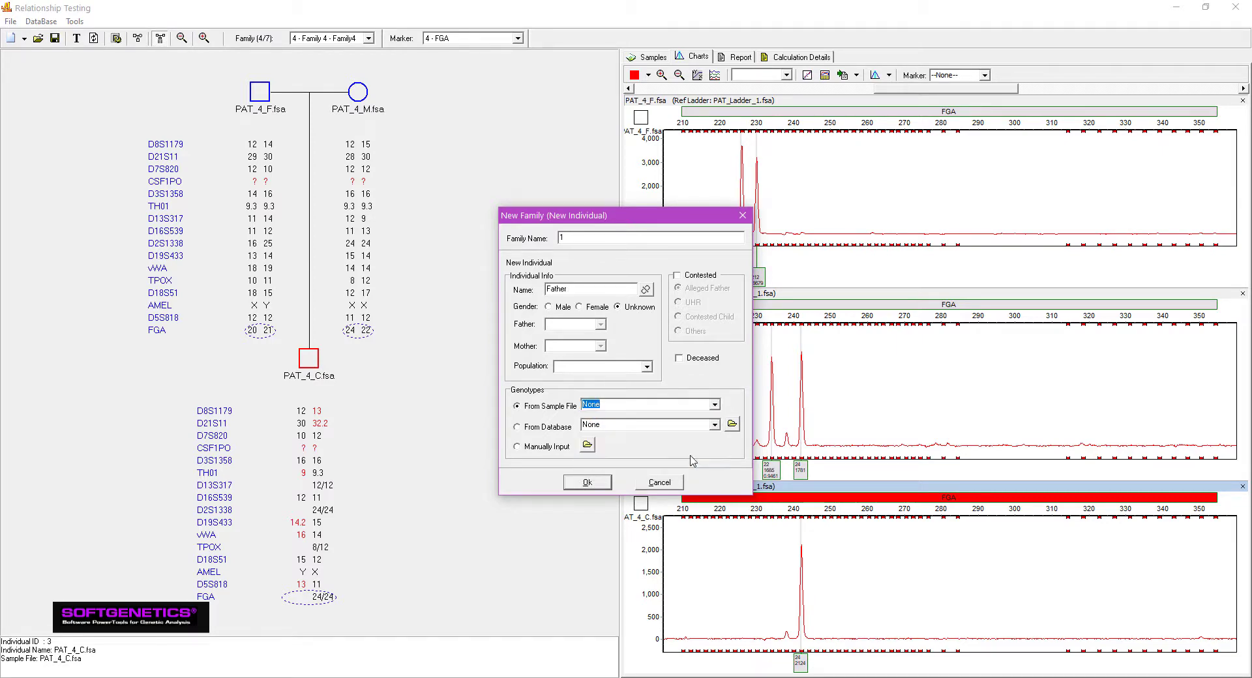
# Add Father, then give him a mate named Mother with genotypes from PAT_2_M.fsa
pyautogui.click(590, 483)
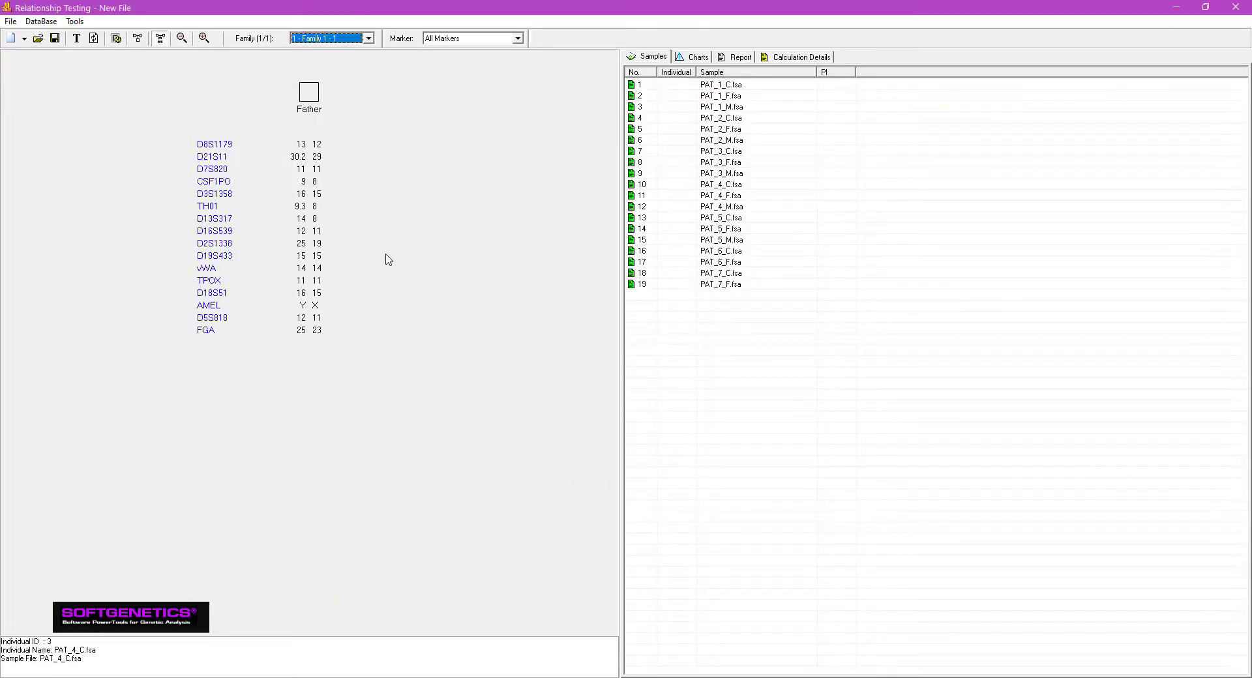
pyautogui.click(309, 92)
pyautogui.rightClick(311, 94)
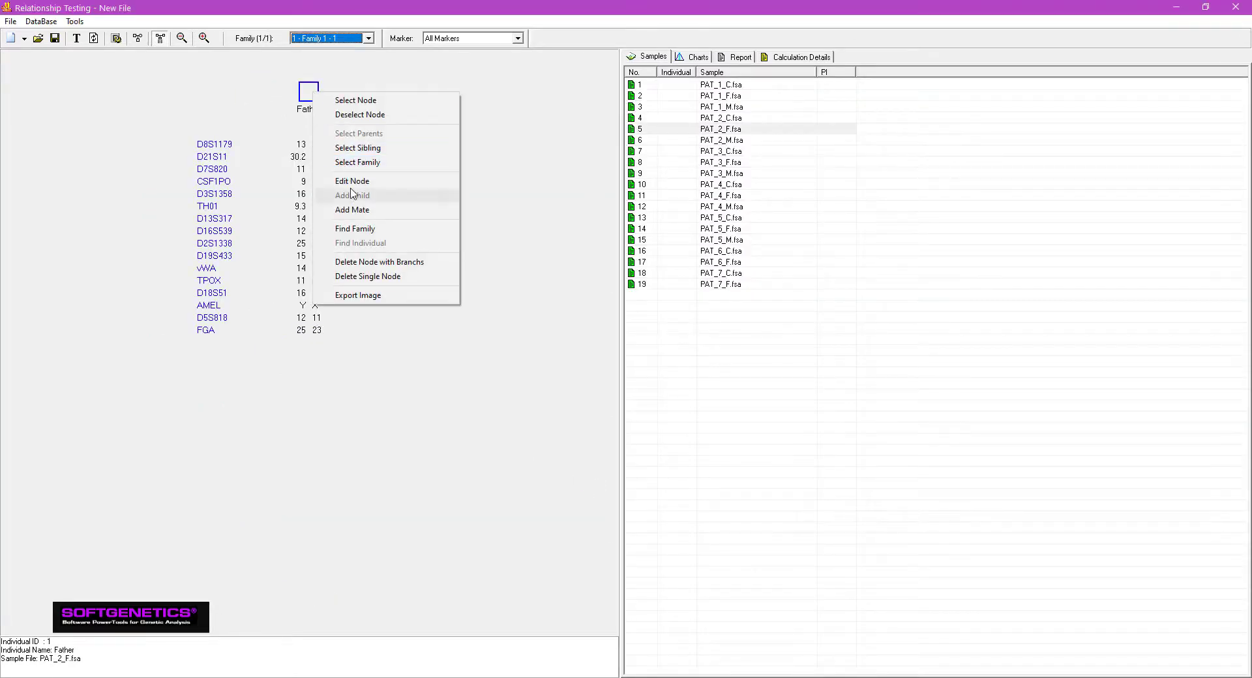
pyautogui.click(356, 210)
pyautogui.click(579, 266)
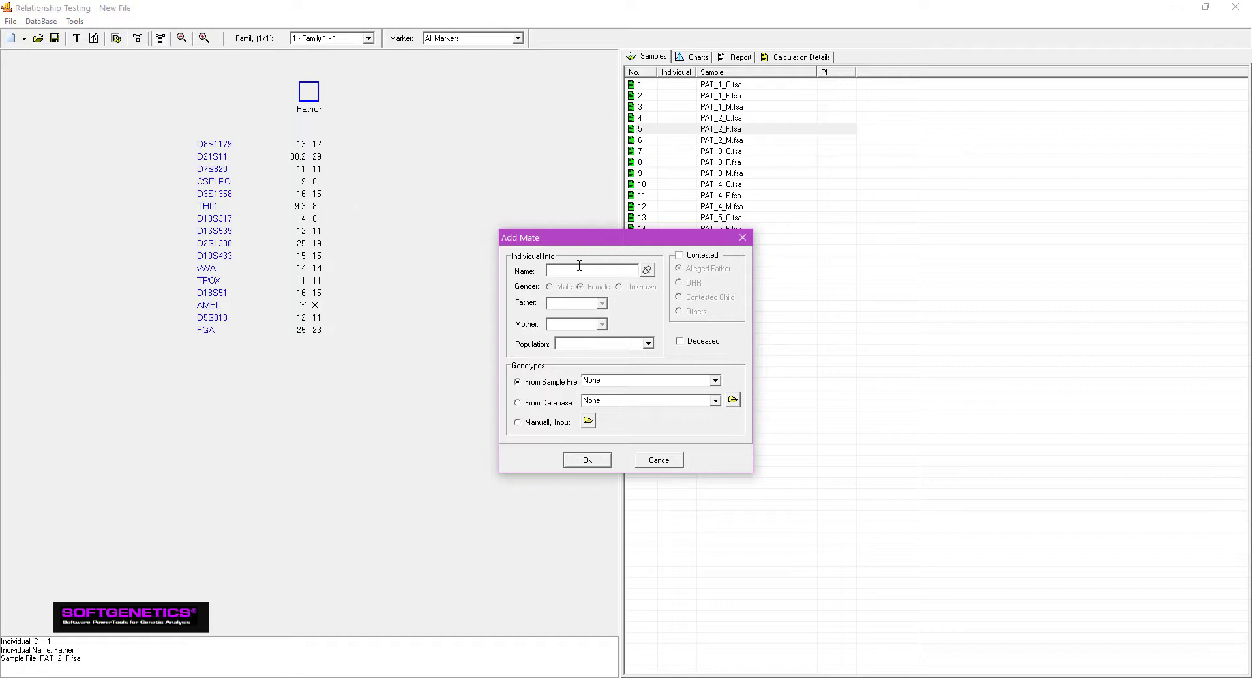
pyautogui.write('Mother')
pyautogui.click(715, 380)
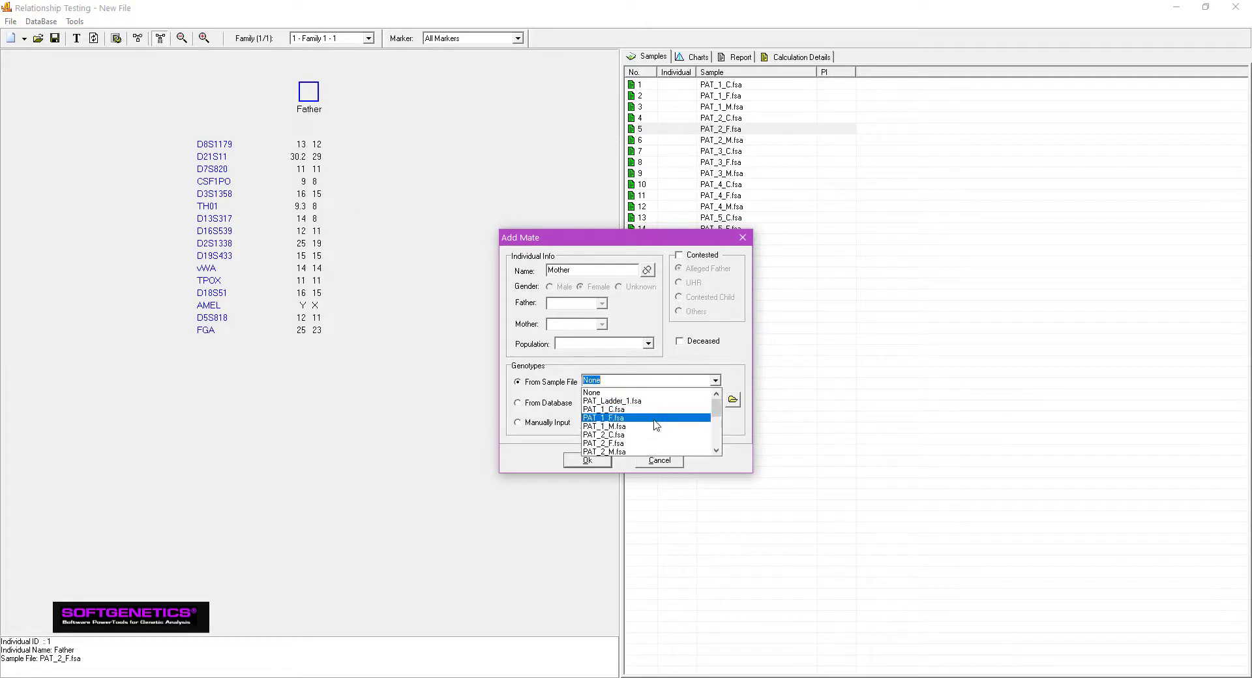
pyautogui.click(625, 451)
pyautogui.click(595, 461)
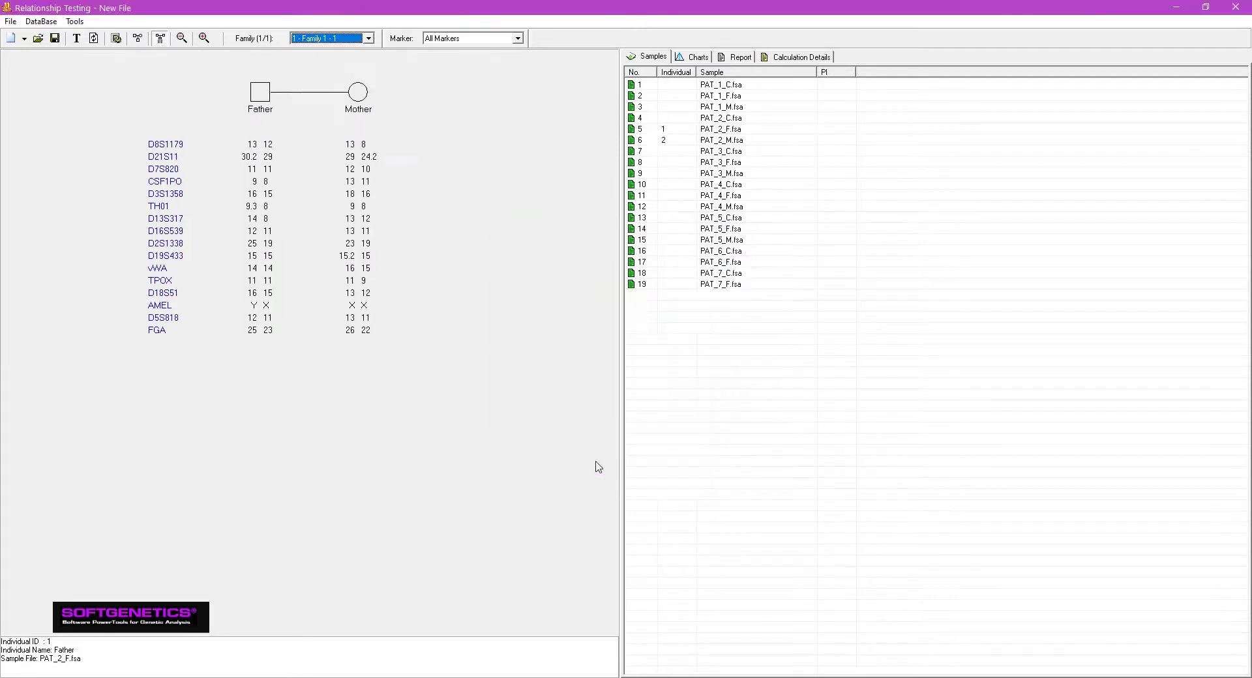
# Add a child named Child to the couple with genotypes from PAT_2_C.fsa
pyautogui.rightClick(263, 96)
pyautogui.click(299, 195)
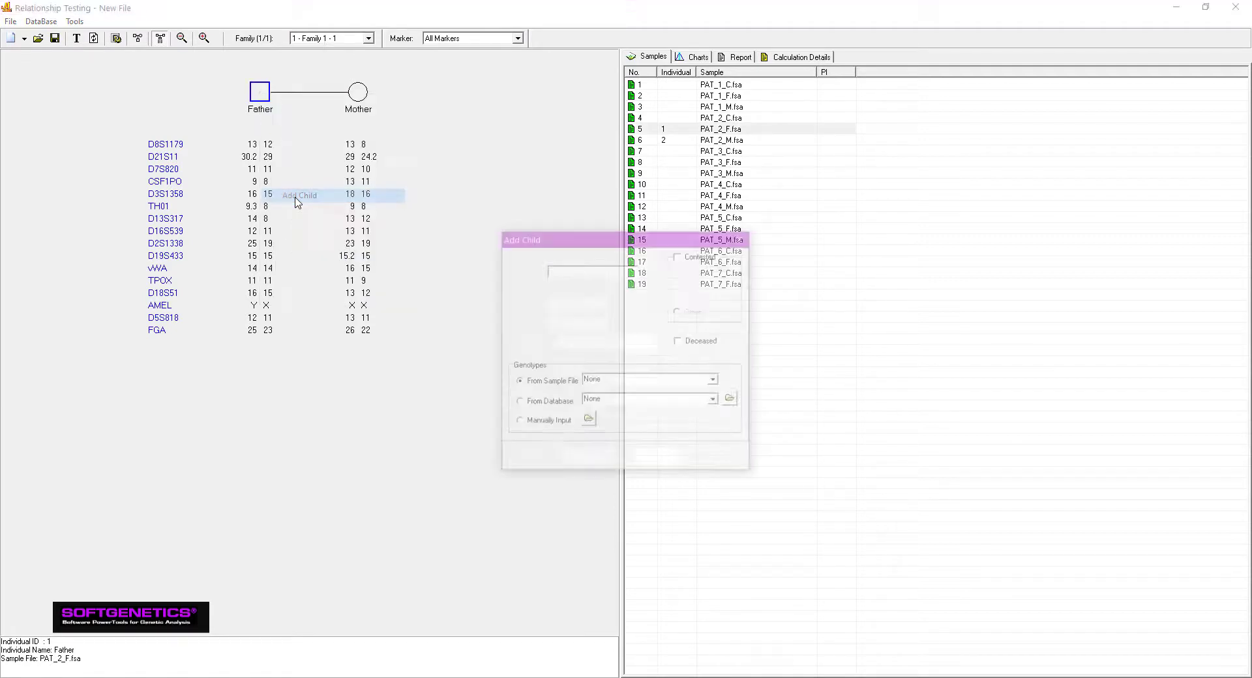
pyautogui.click(557, 270)
pyautogui.write('C')
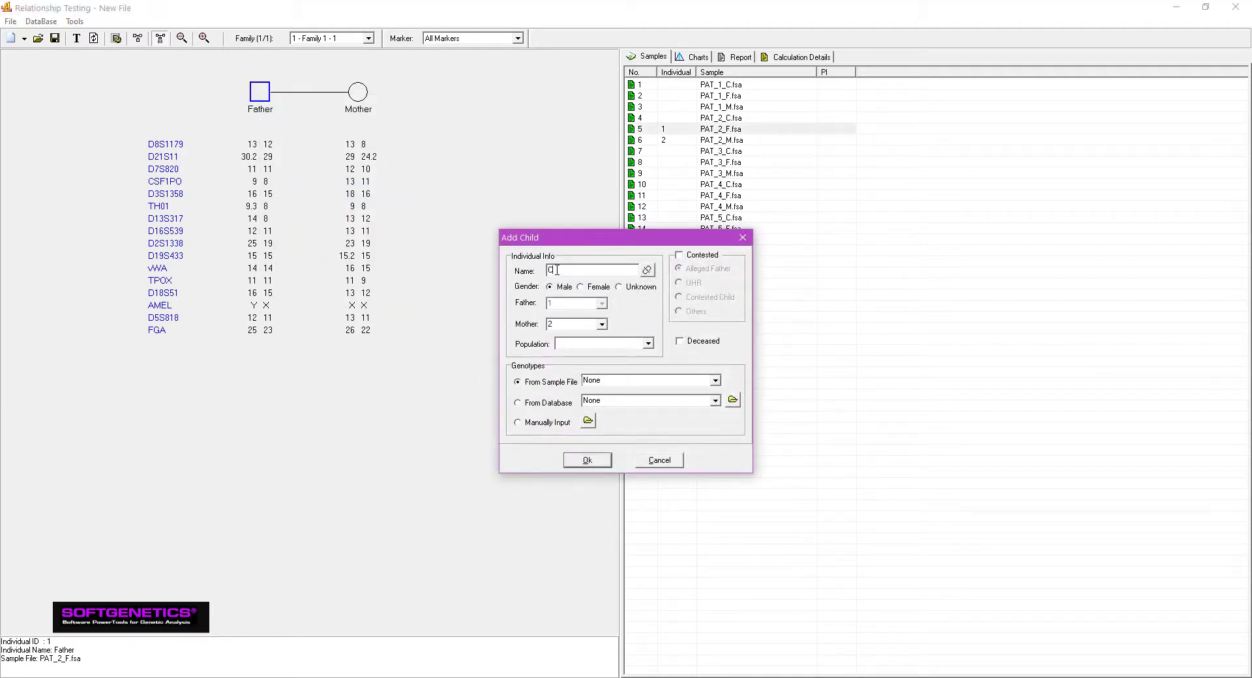
pyautogui.write('hild')
pyautogui.click(716, 381)
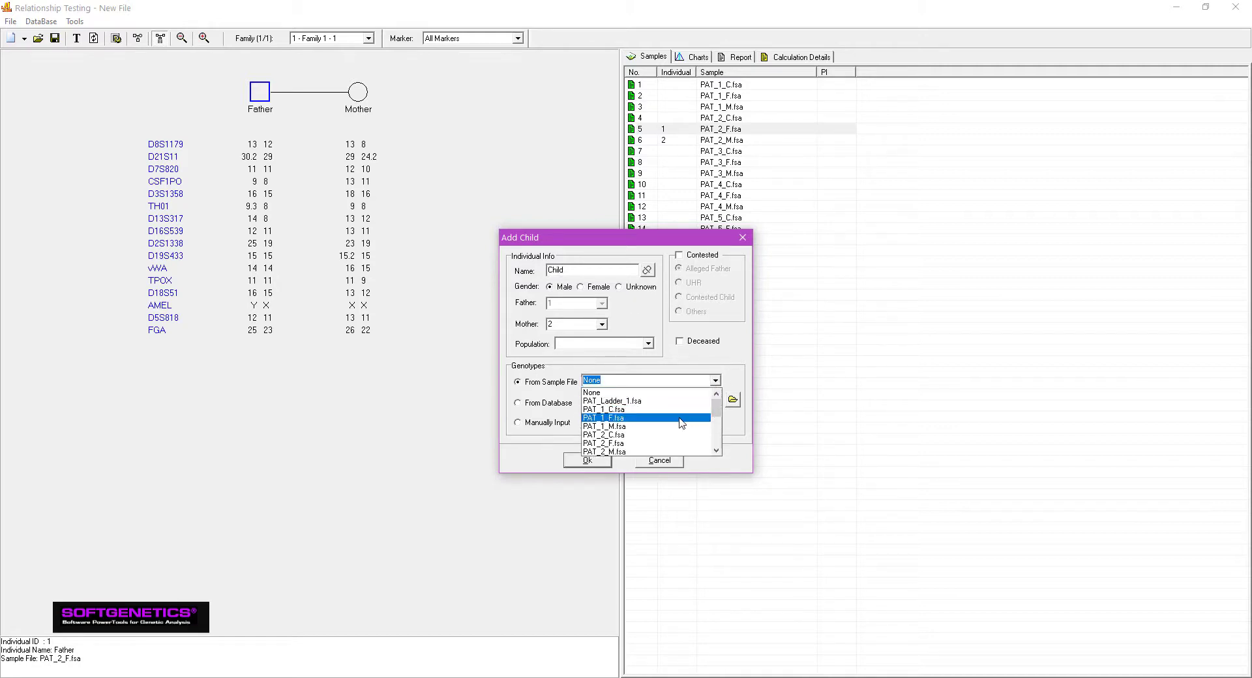
pyautogui.click(600, 434)
# Confirm the Child and apply an allele frequency set from Tools > Allele Frequency
pyautogui.click(587, 460)
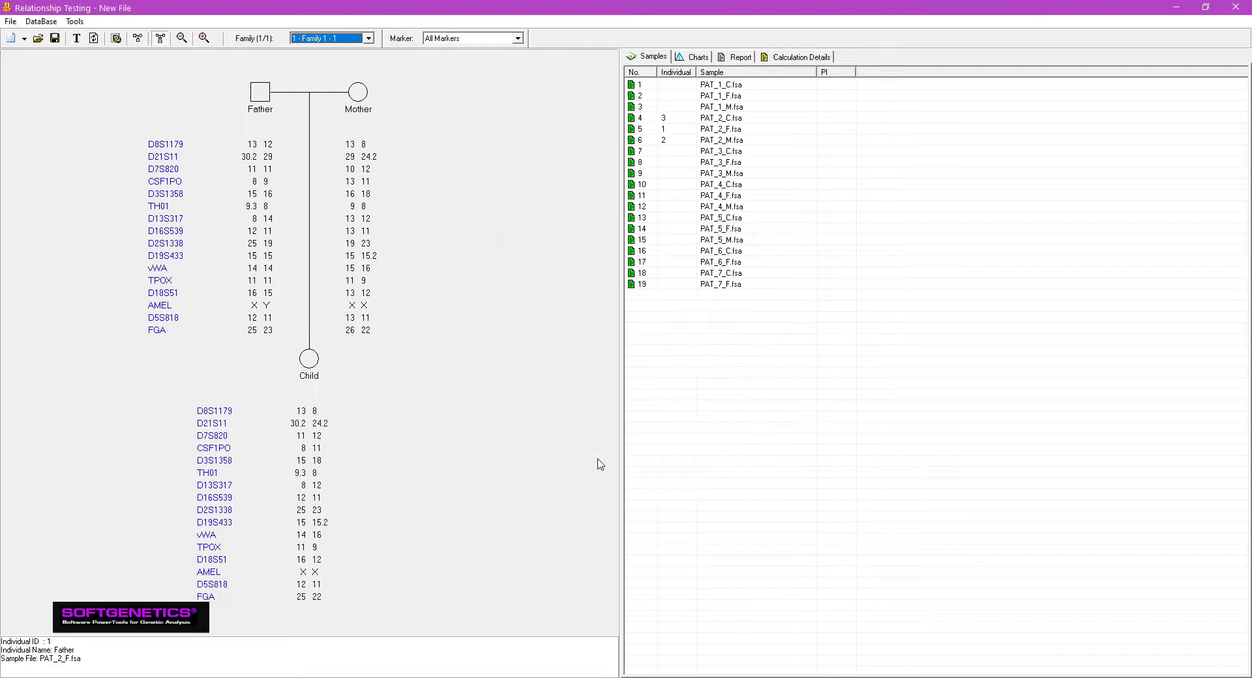
pyautogui.click(83, 24)
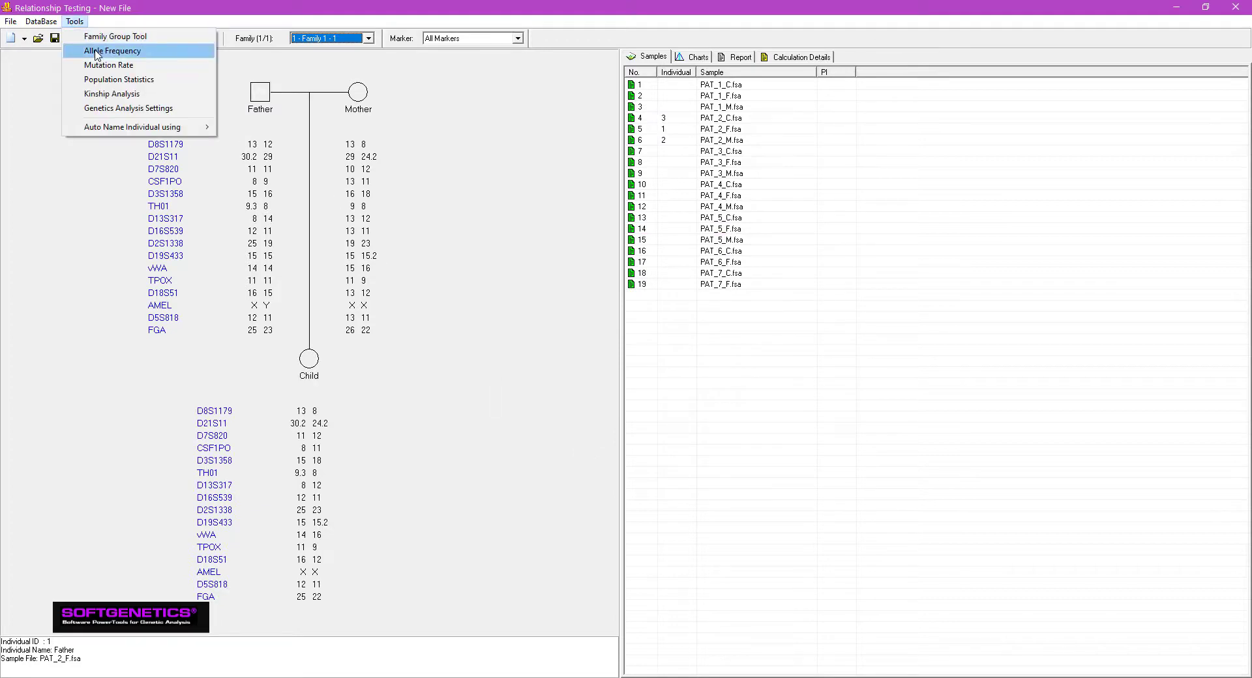
pyautogui.click(99, 52)
pyautogui.click(761, 500)
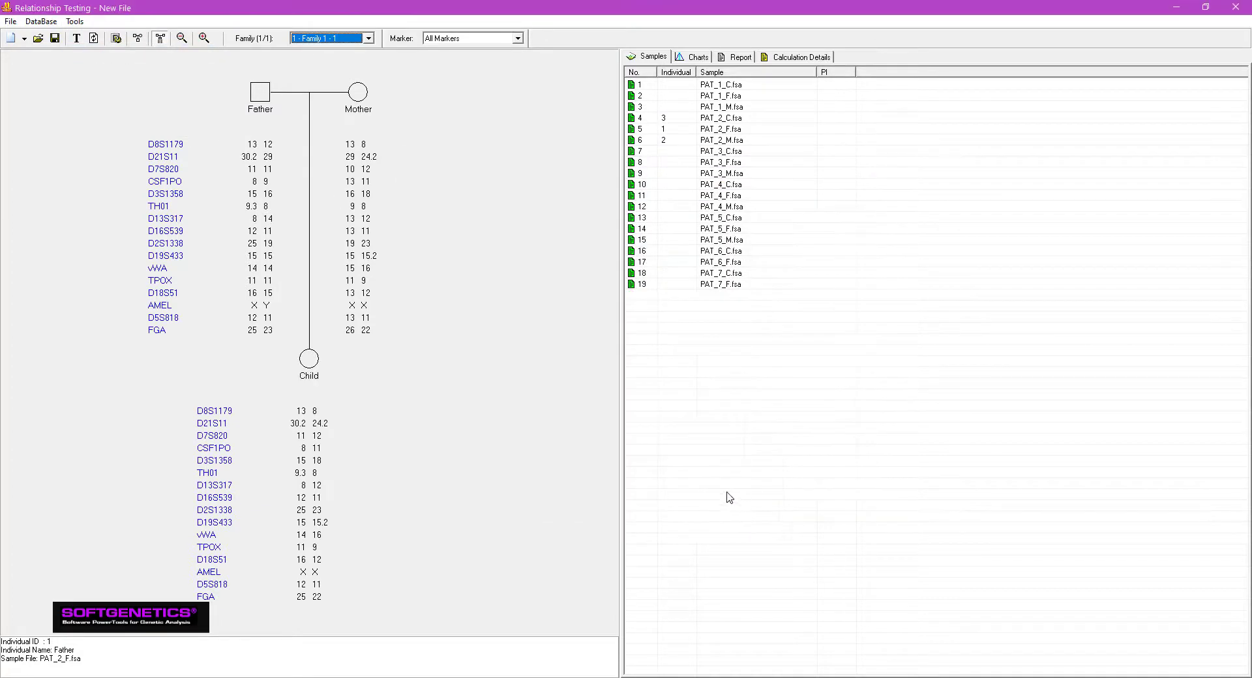
# Mark Father as the contested alleged father, yielding a paternity index of 4.22E+10
pyautogui.click(261, 91)
pyautogui.rightClick(264, 91)
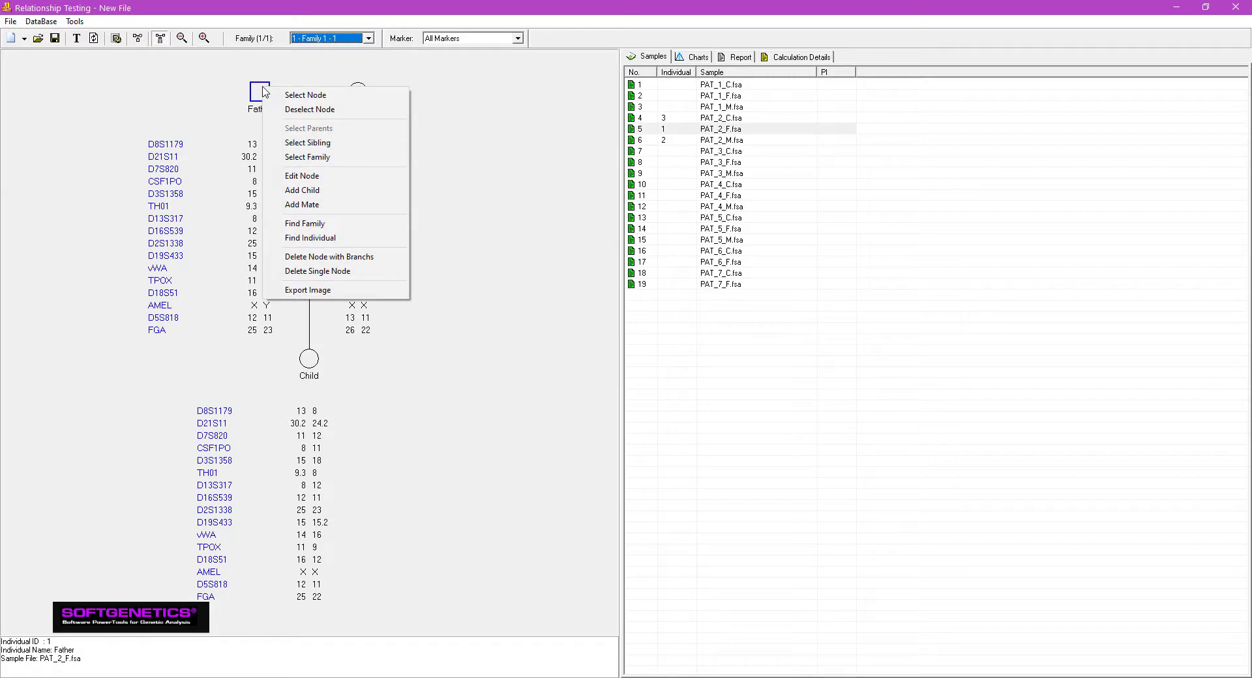
pyautogui.click(308, 176)
pyautogui.click(679, 255)
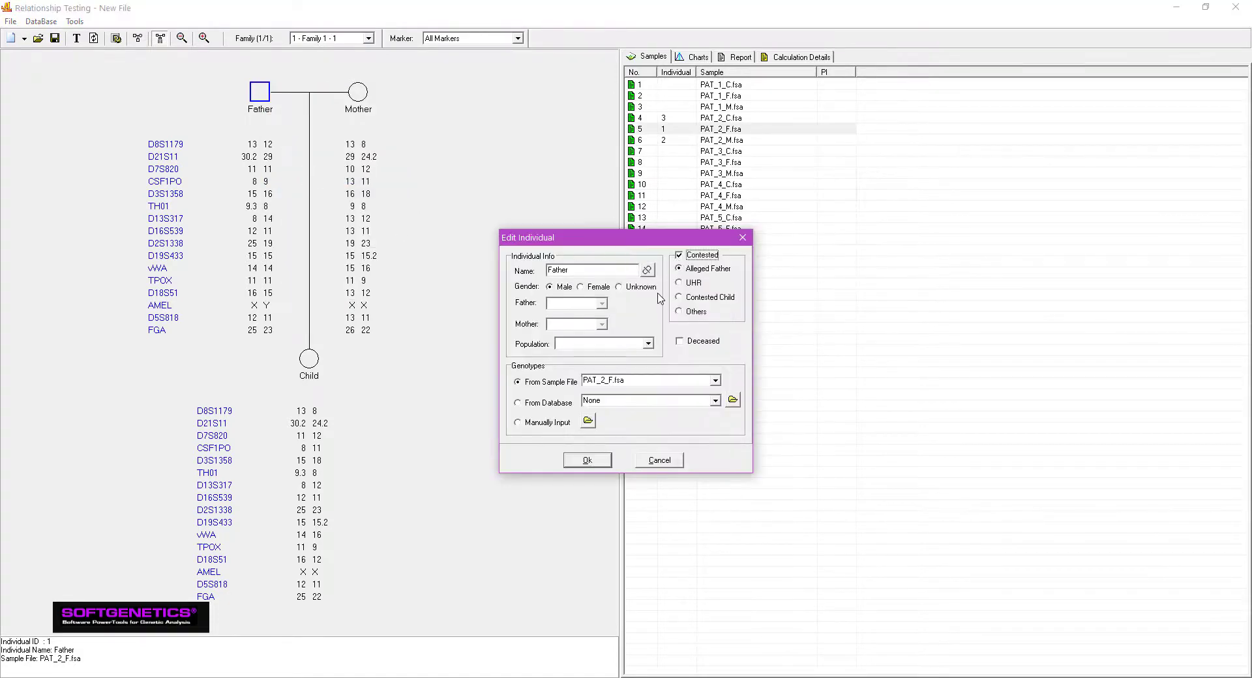
pyautogui.click(593, 460)
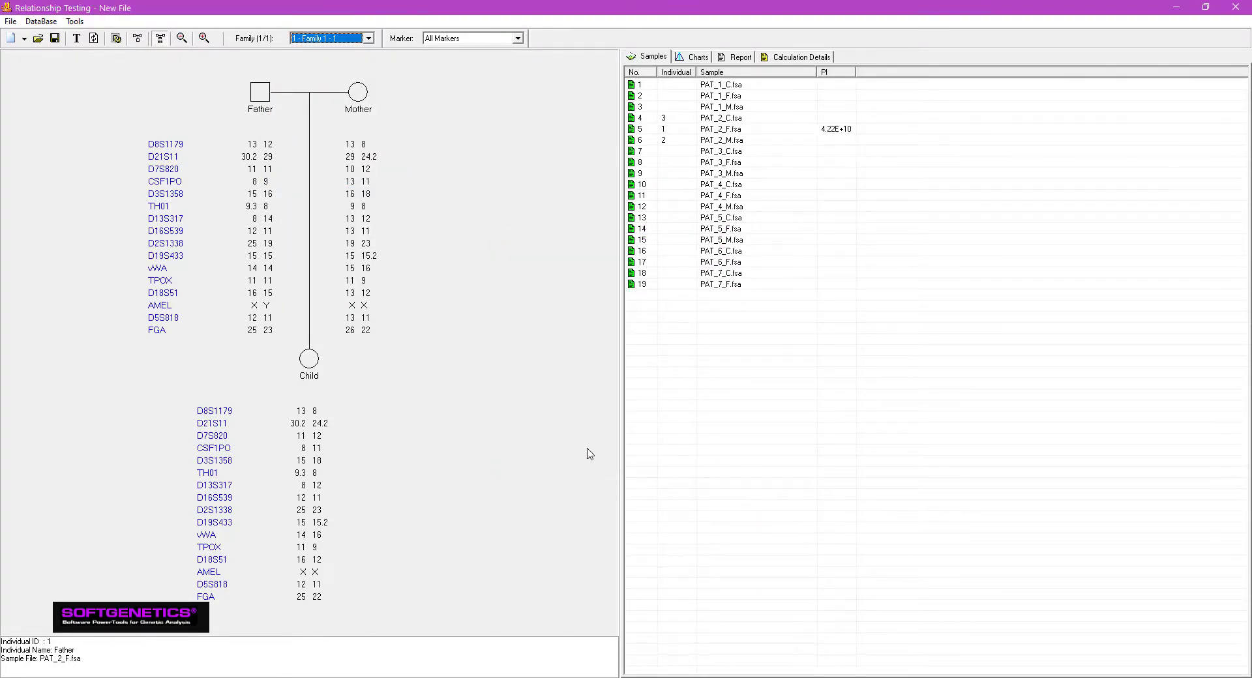